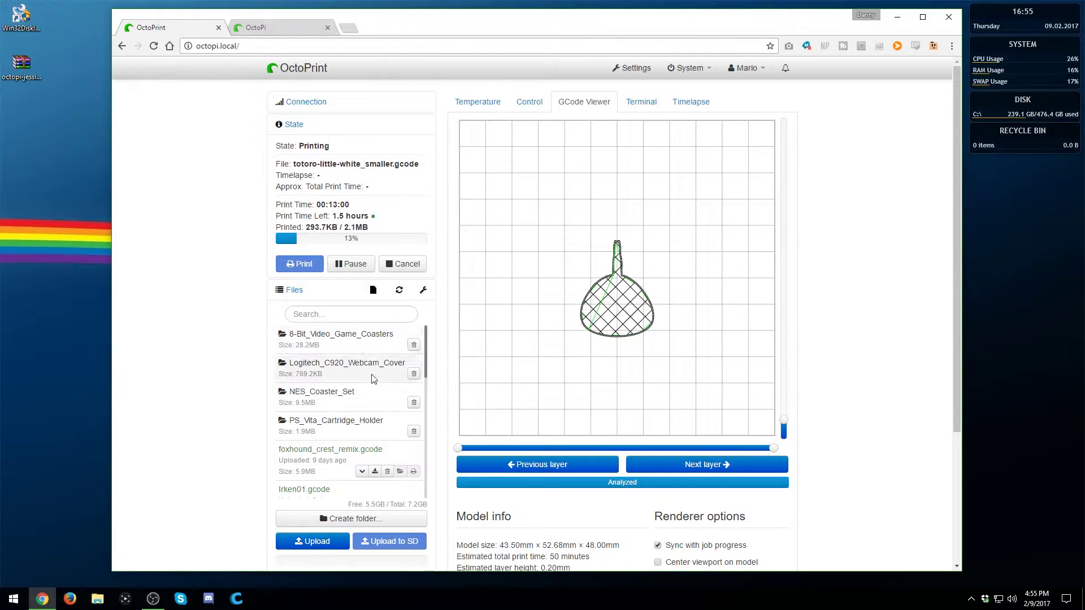
Look through the Temperature, Control and Terminal tabs, ending back on the temperature graph
scroll(362, 430, "down", 5)
scroll(358, 442, "down", 1)
scroll(357, 442, "up", 6)
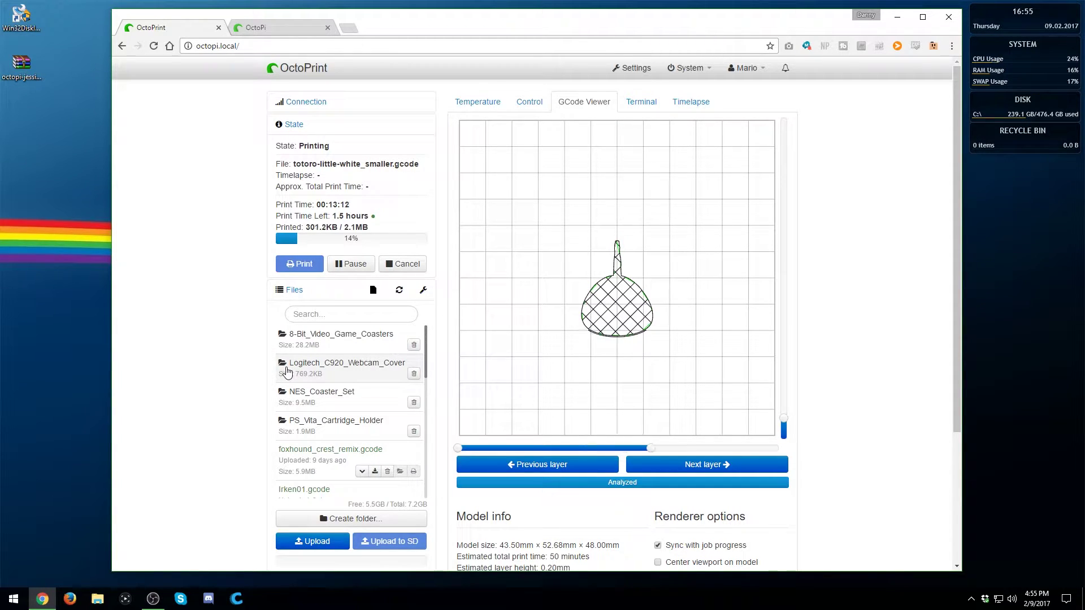
left_click(463, 113)
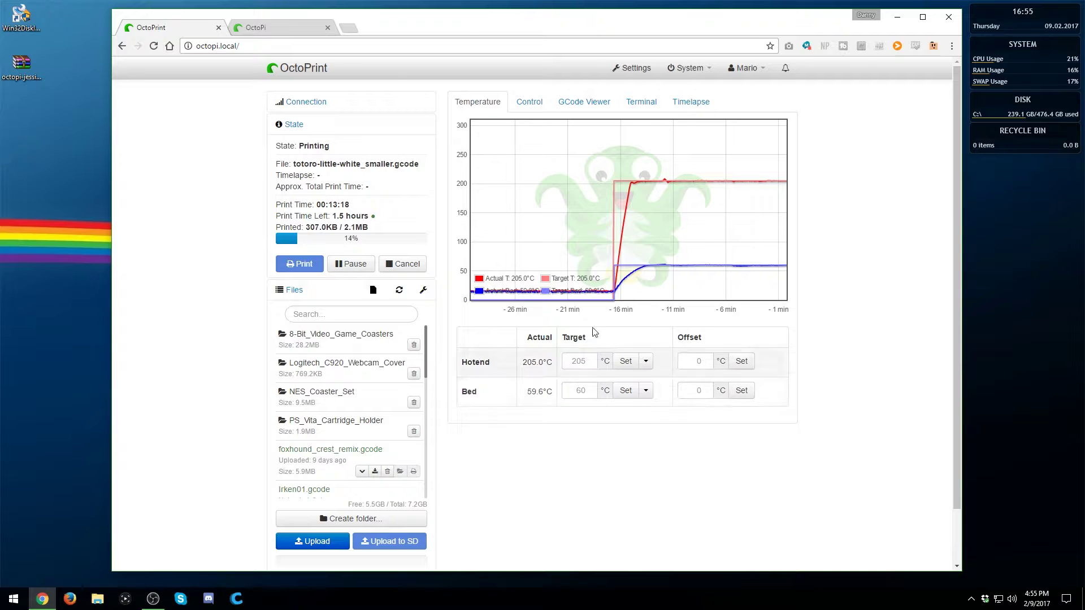
left_click(529, 102)
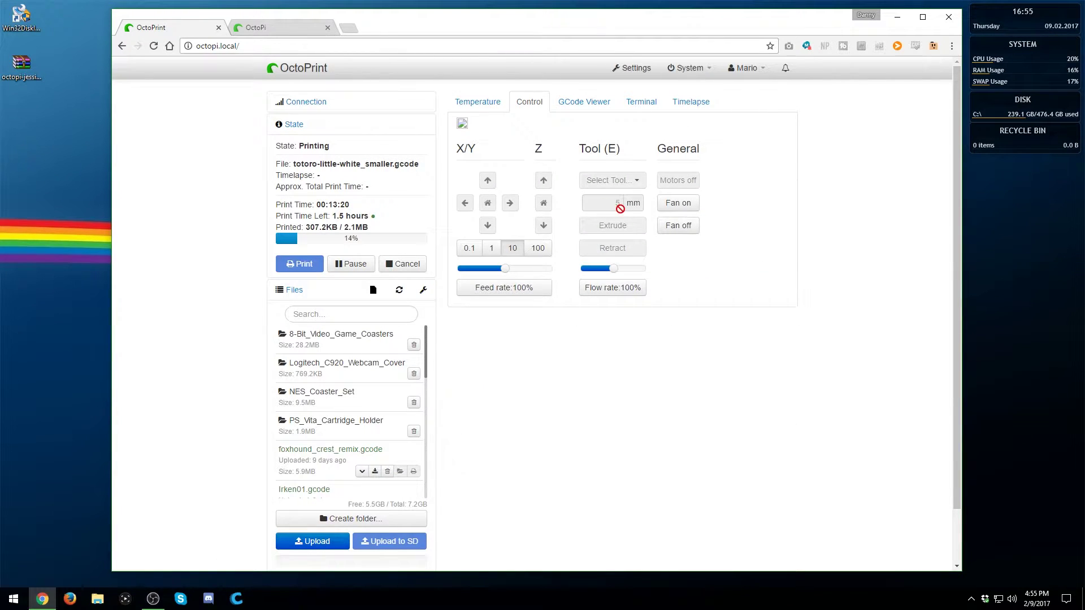
left_click(633, 112)
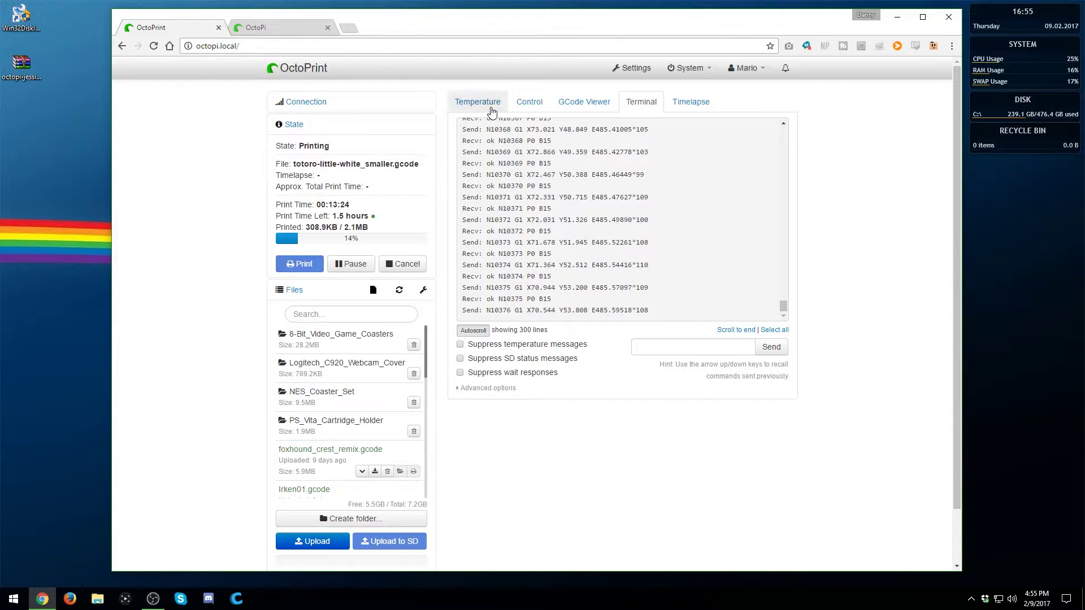
left_click(491, 107)
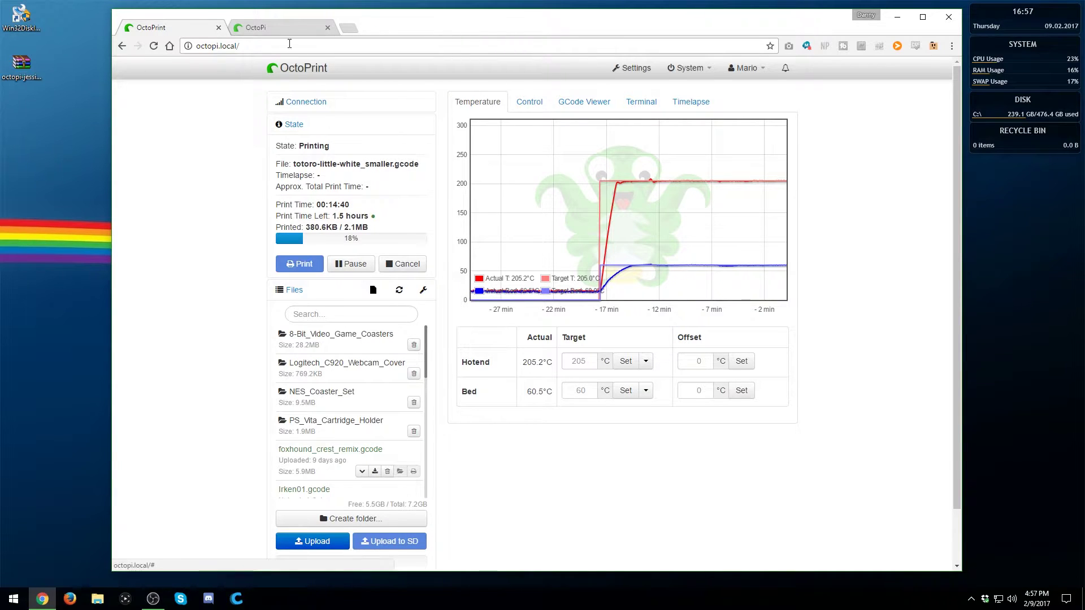
Switch to the octopi.octoprint.org tab and scroll to the Download OctoPi 0.13 section
left_click(270, 28)
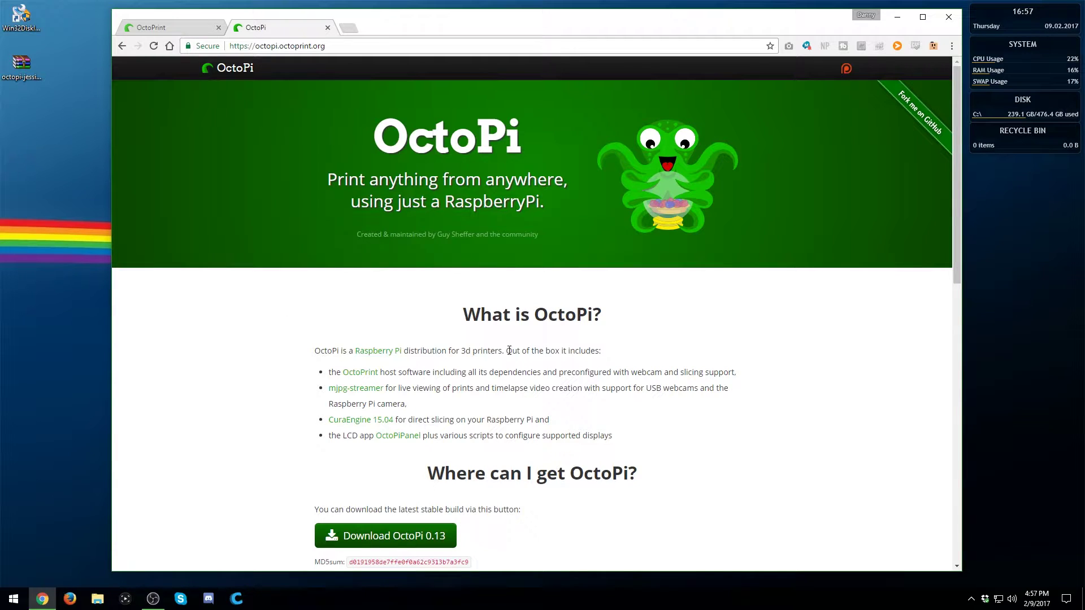
scroll(661, 334, "down", 2)
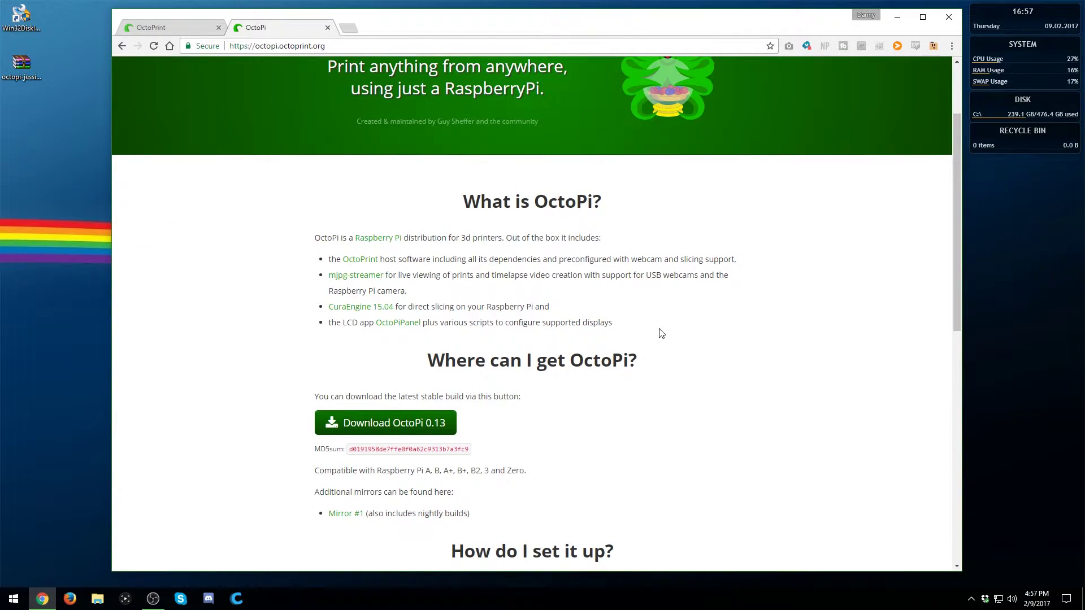
scroll(661, 333, "down", 4)
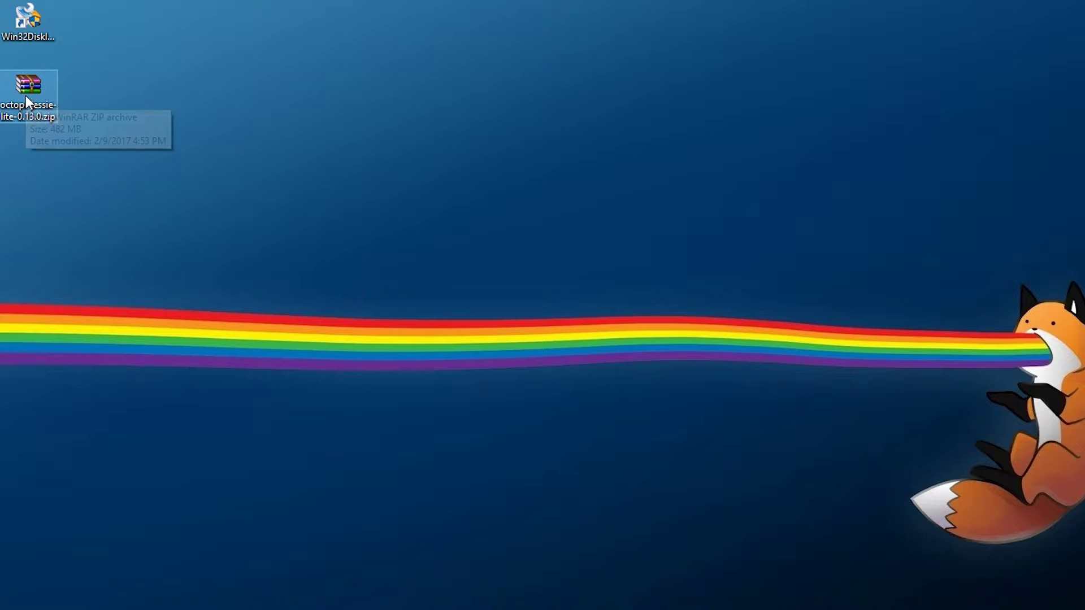
Extract the OctoPi zip into an octopi-jessie-lite-0.13.0 folder with WinRAR
right_click(39, 84)
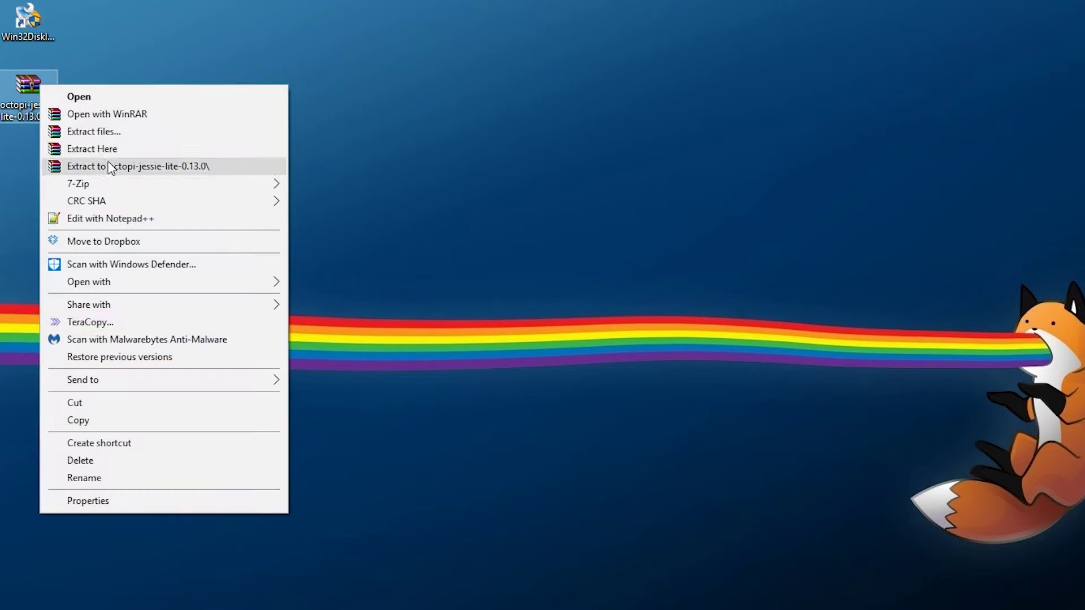
left_click(182, 165)
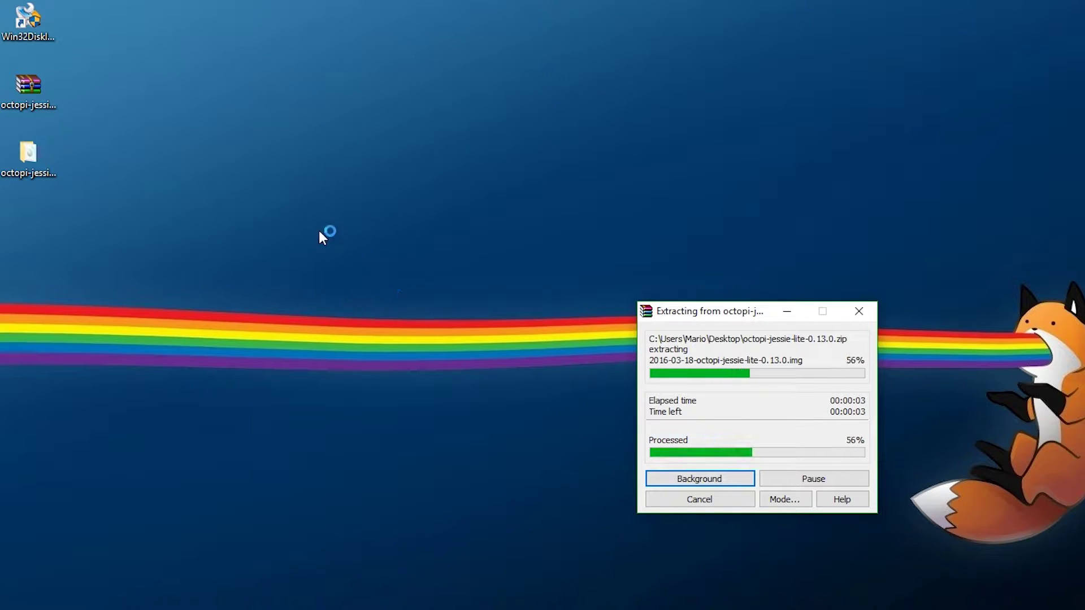
left_click(46, 21)
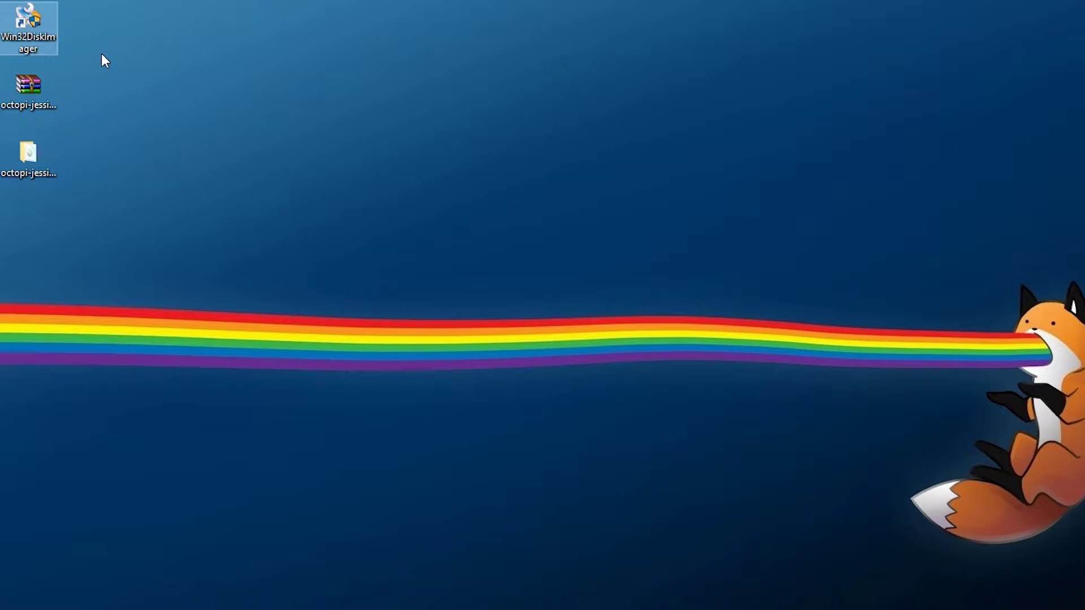
Run Win32 Disk Imager as administrator and confirm drive I: is the empty card
right_click(45, 30)
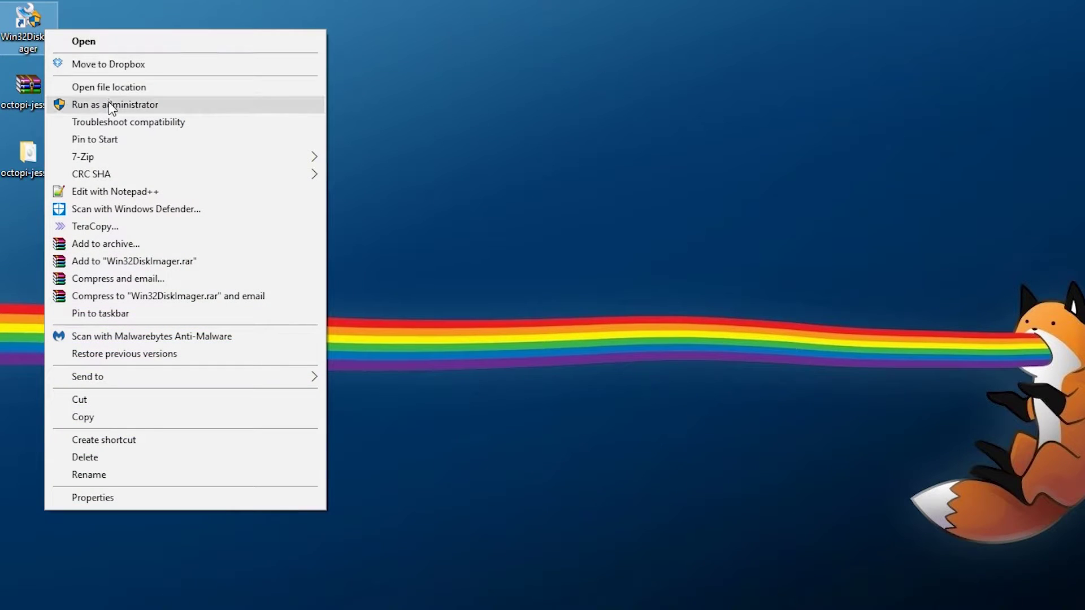
left_click(110, 105)
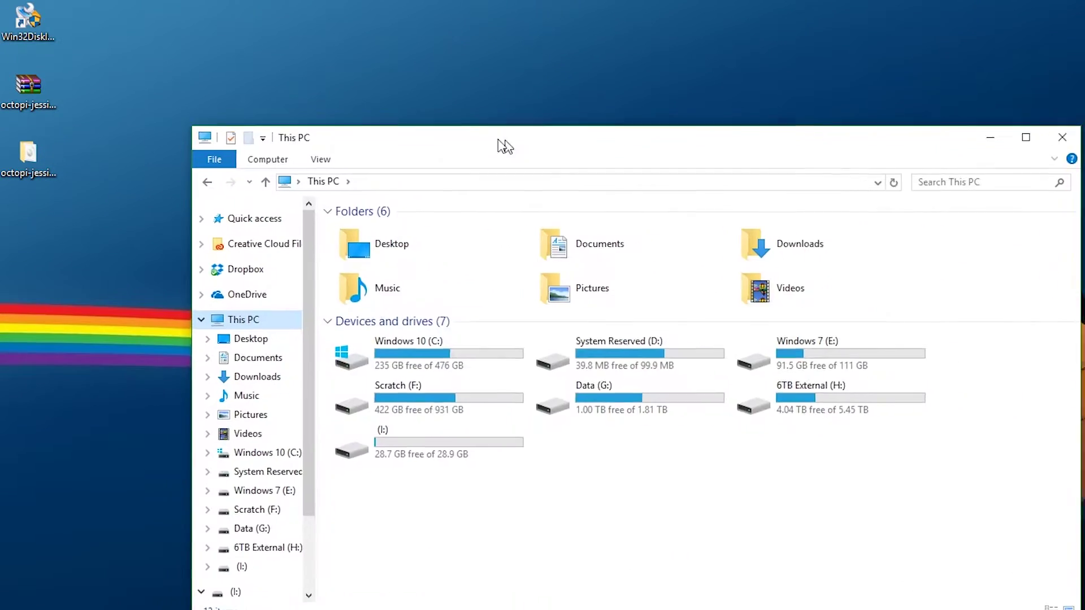
left_click_drag(502, 145, 411, 243)
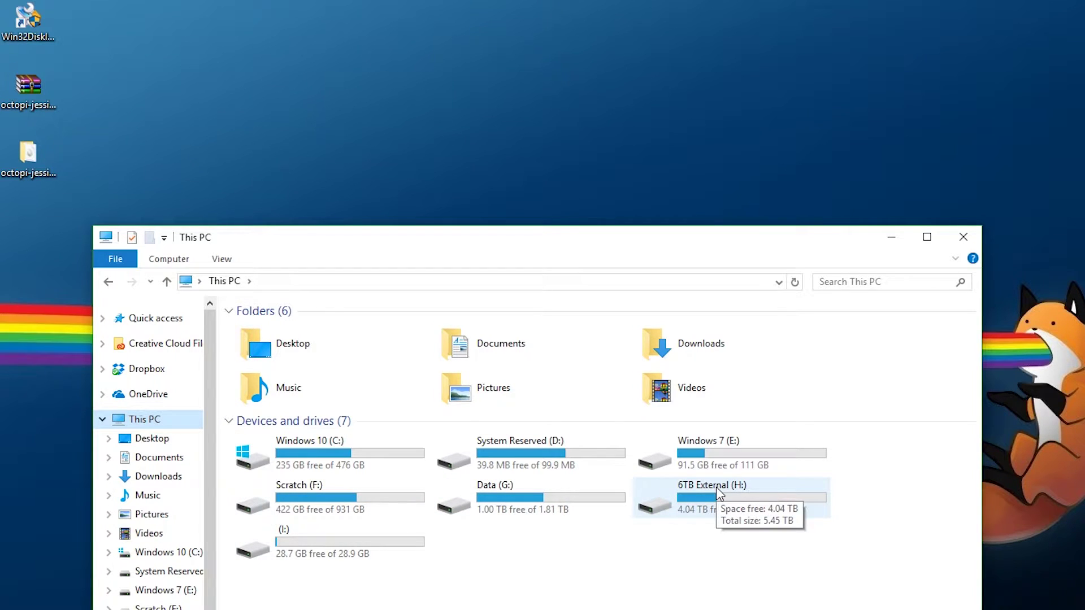
left_click(415, 551)
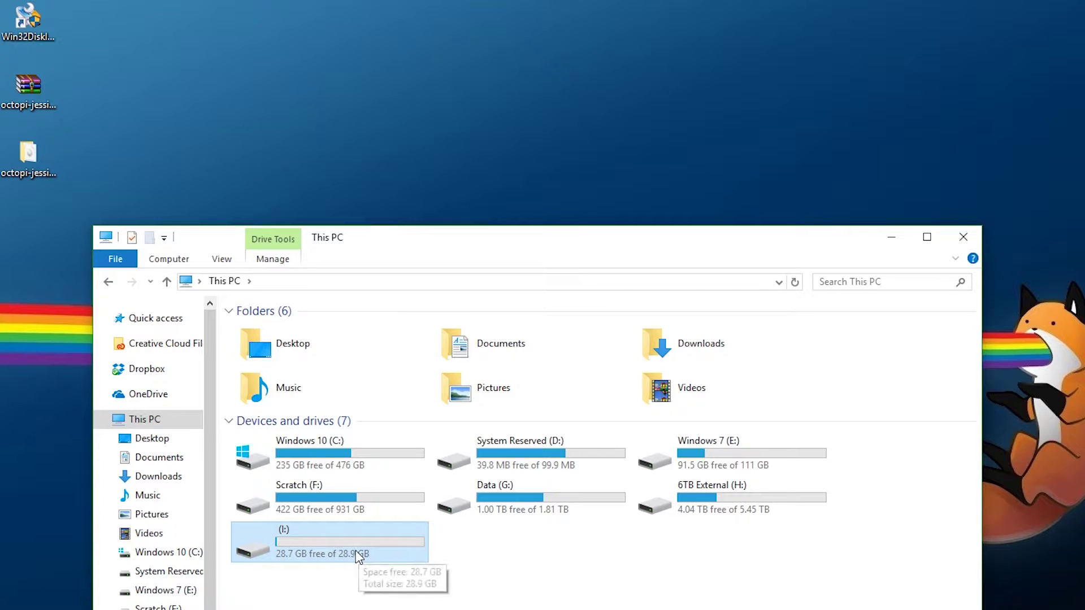
left_click(963, 237)
Write the OctoPi .img file to drive I:, confirm the overwrite, and exit the imager
left_click(904, 361)
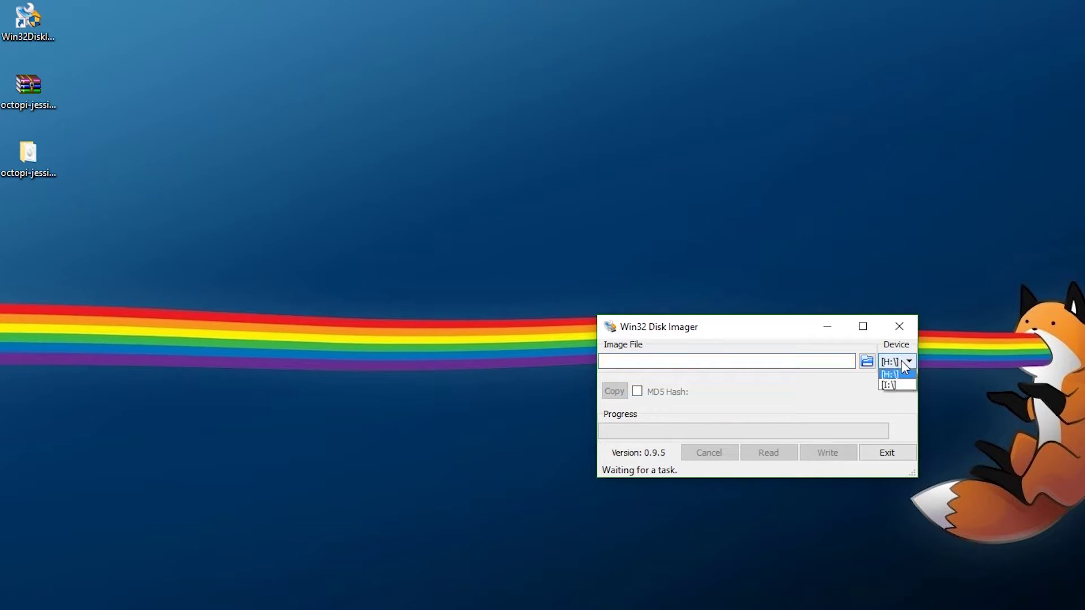
left_click(907, 385)
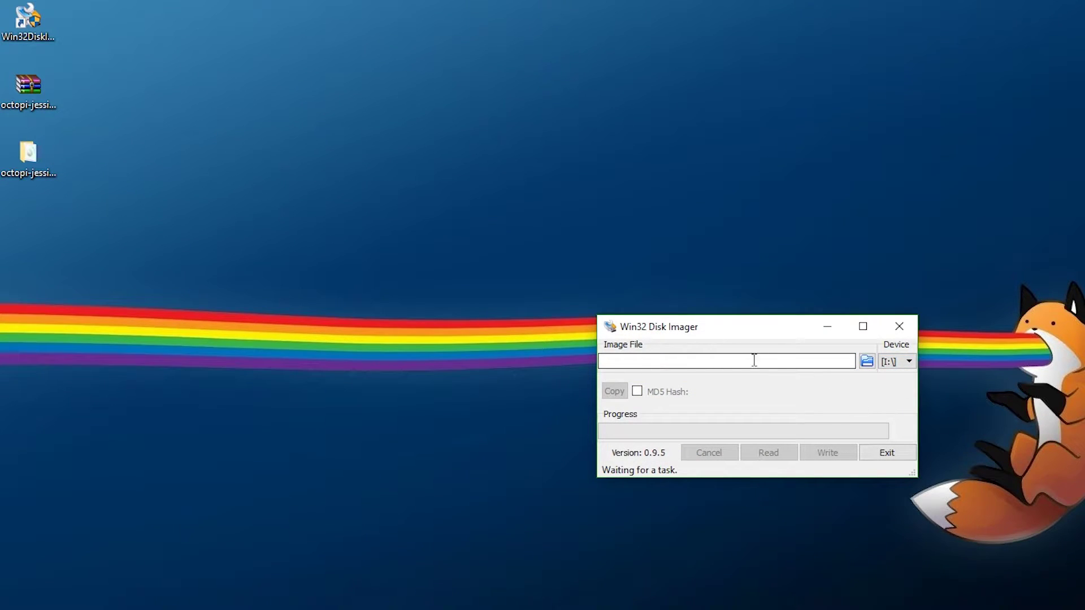
left_click(866, 361)
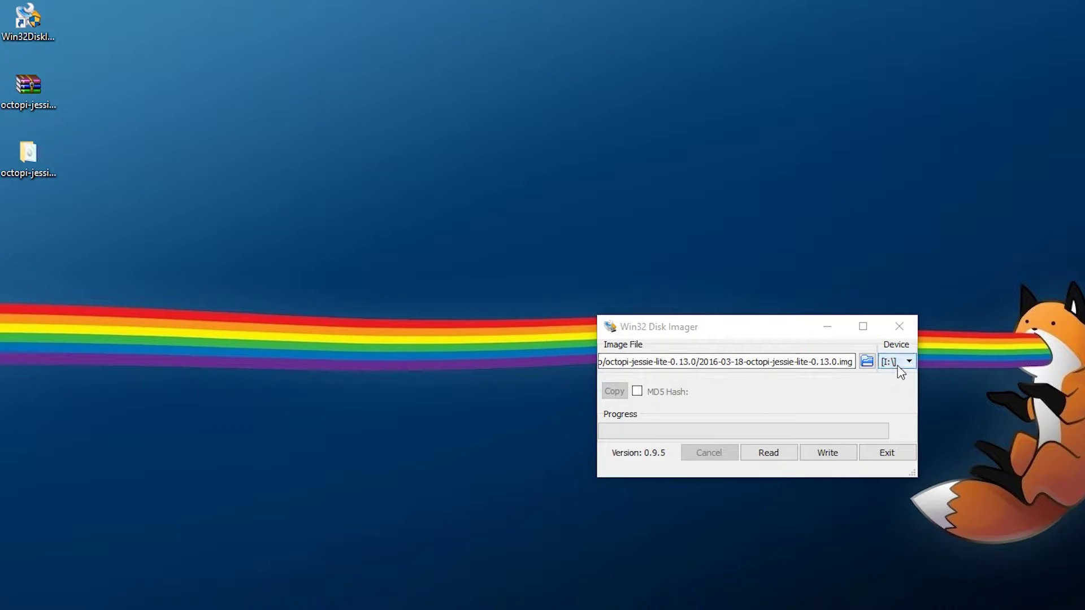
left_click(843, 452)
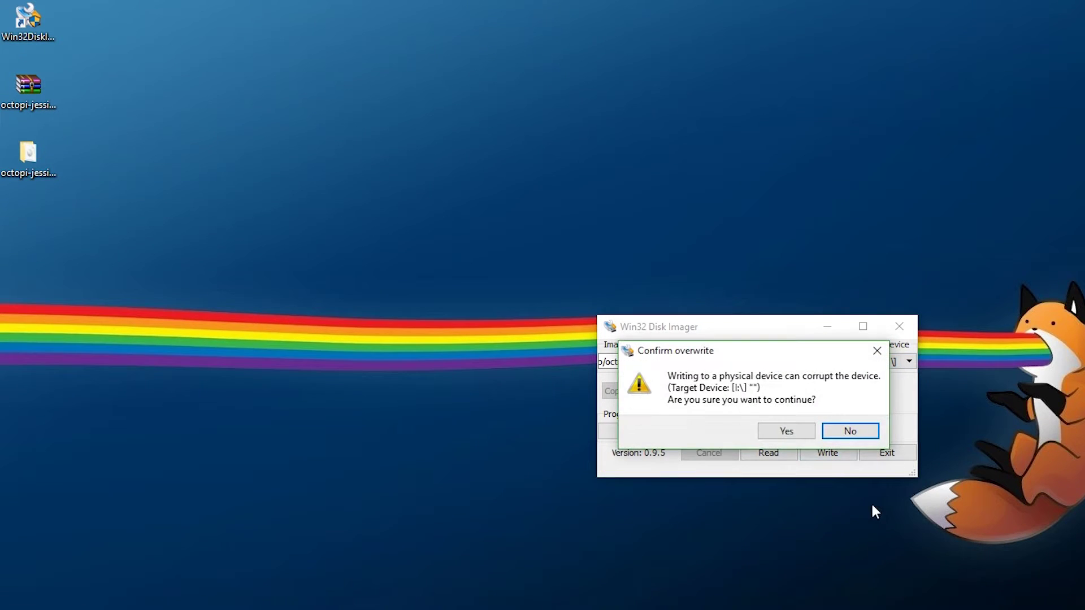
left_click(780, 431)
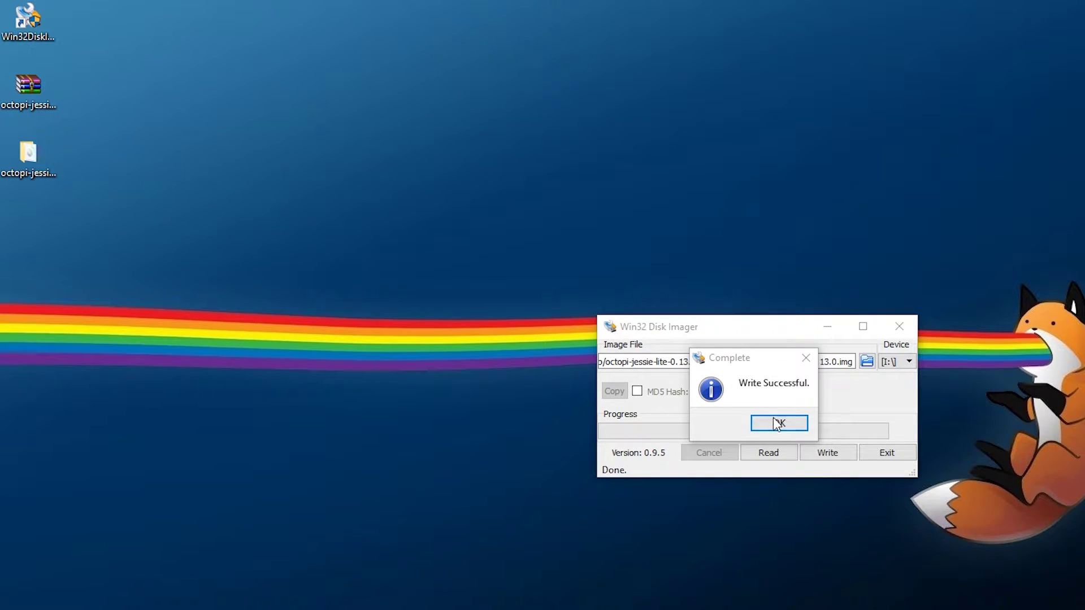
left_click(771, 419)
left_click(884, 451)
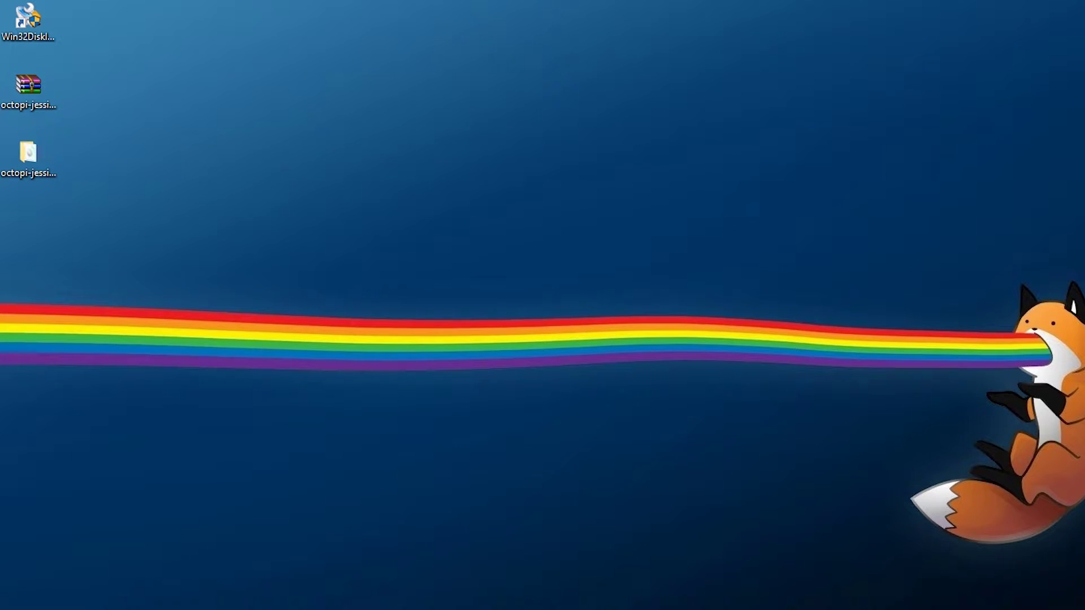
Open the boot (I:) drive and open octopi-network.txt in Notepad++
key("super+e")
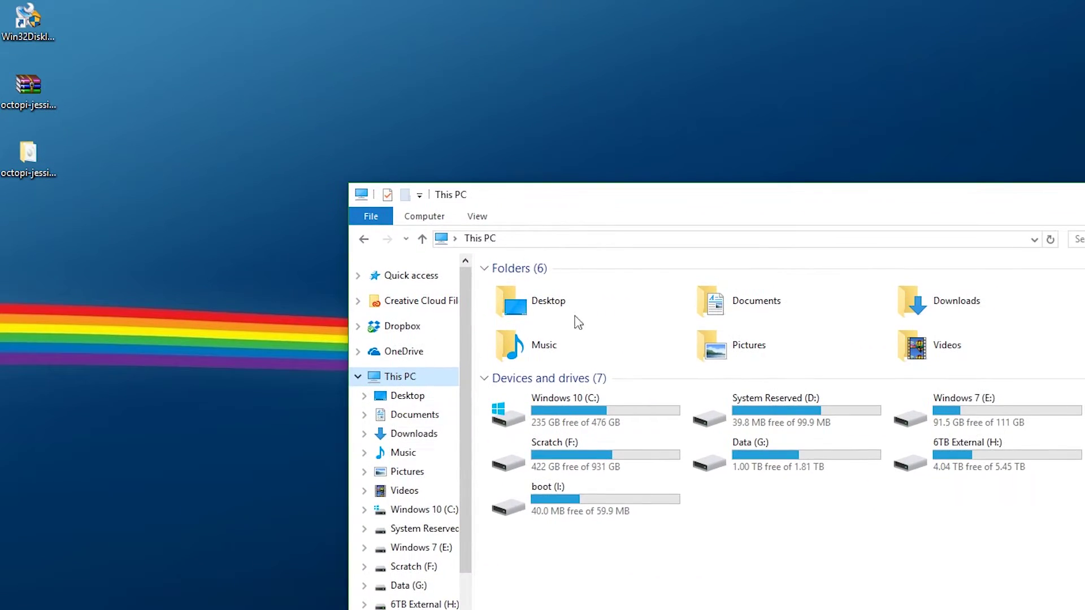
left_click(582, 496)
double_click(579, 490)
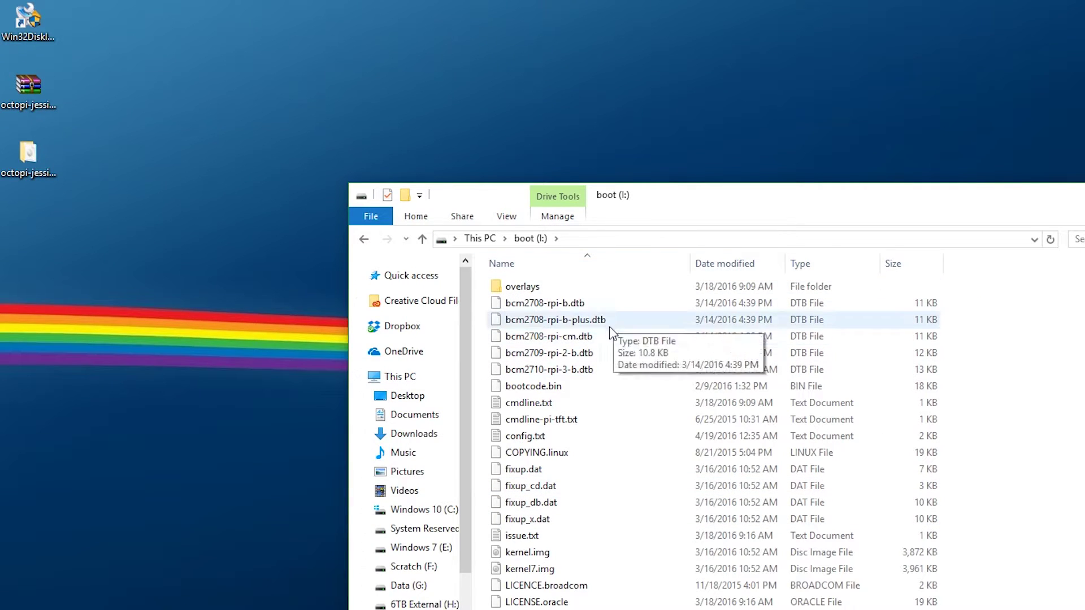
scroll(617, 538, "down", 1)
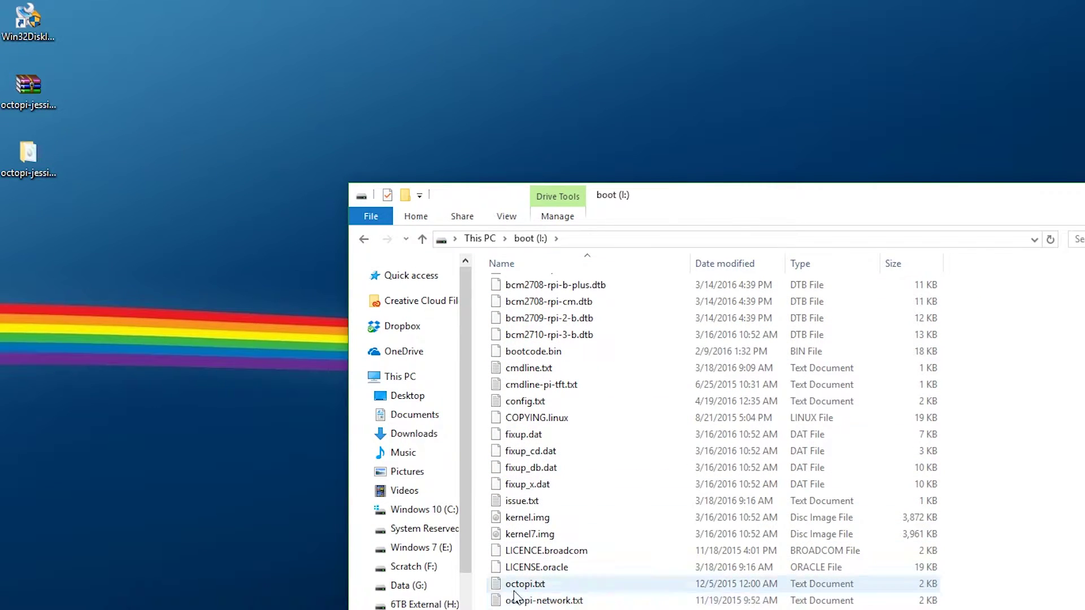
right_click(562, 604)
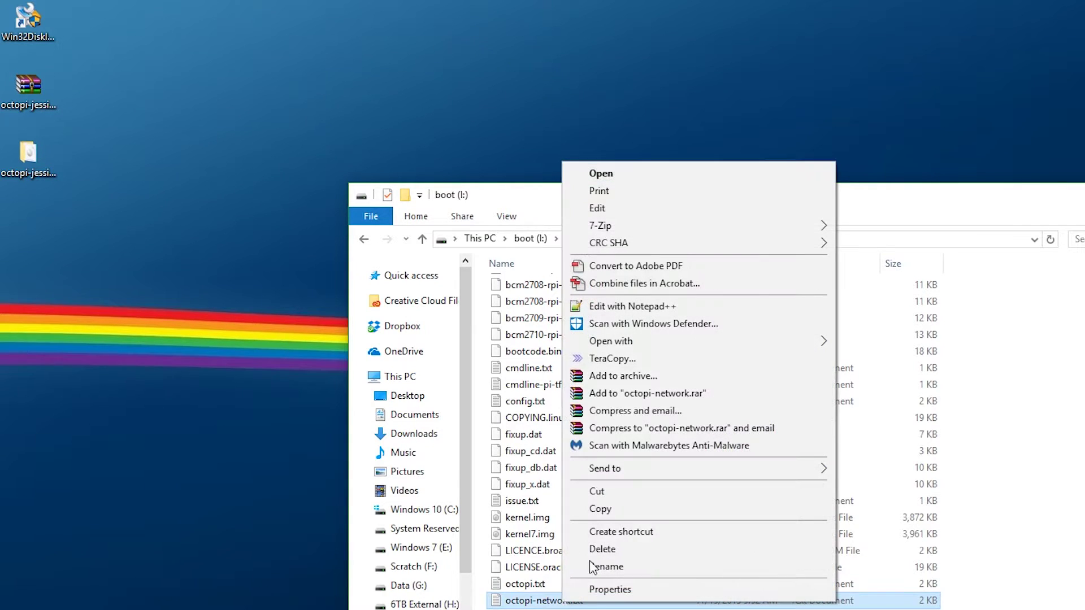
left_click(659, 304)
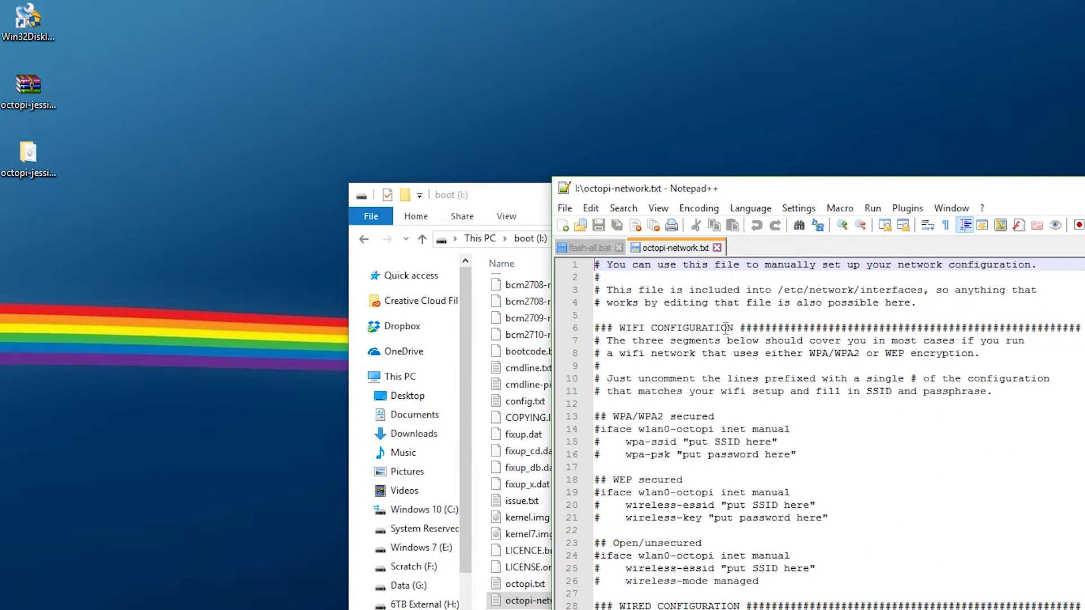
Uncomment the WPA/WPA2 lines 14–16 in octopi-network.txt
scroll(709, 320, "down", 1)
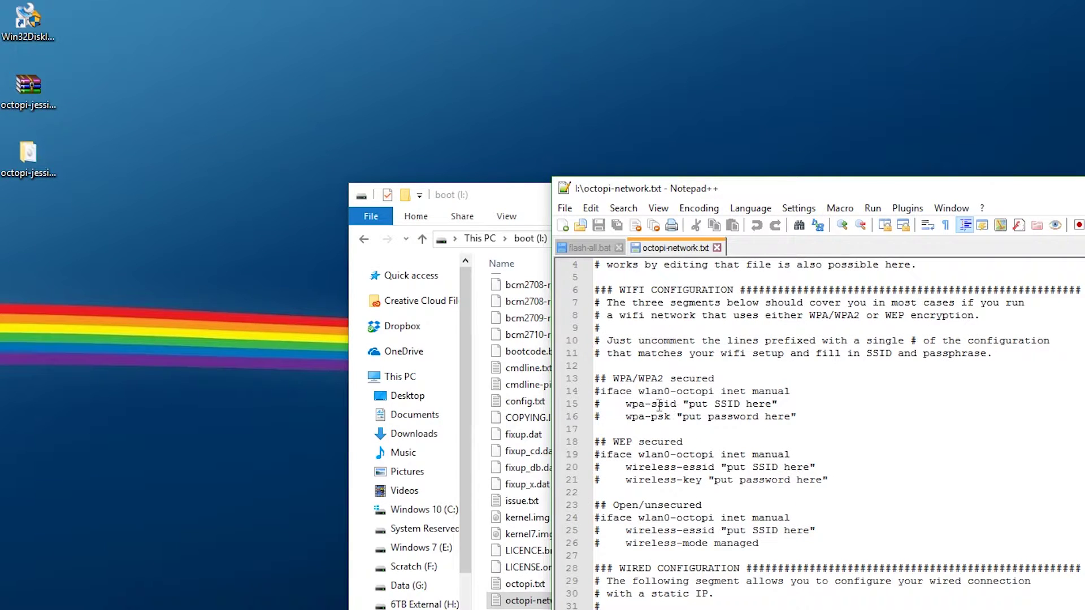
left_click_drag(604, 373, 775, 544)
left_click(701, 517)
scroll(701, 515, "down", 5)
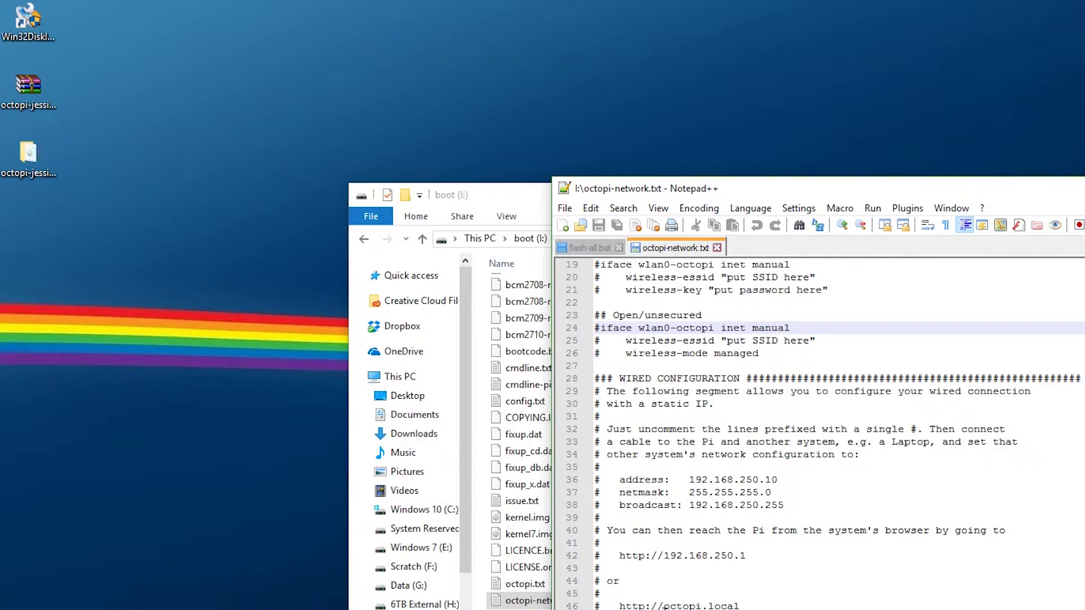
scroll(696, 487, "up", 6)
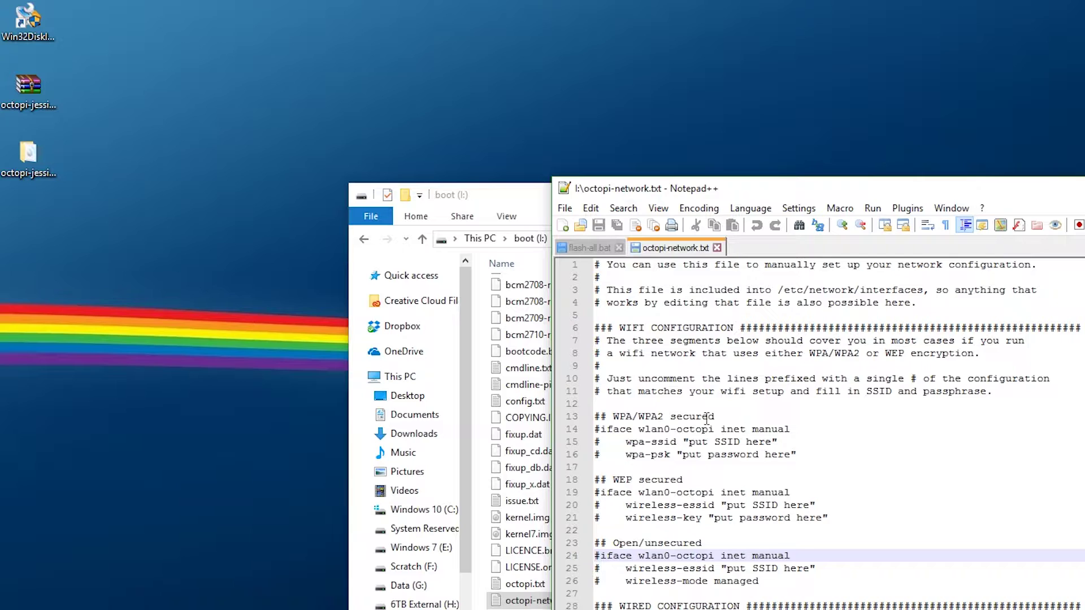
left_click(600, 432)
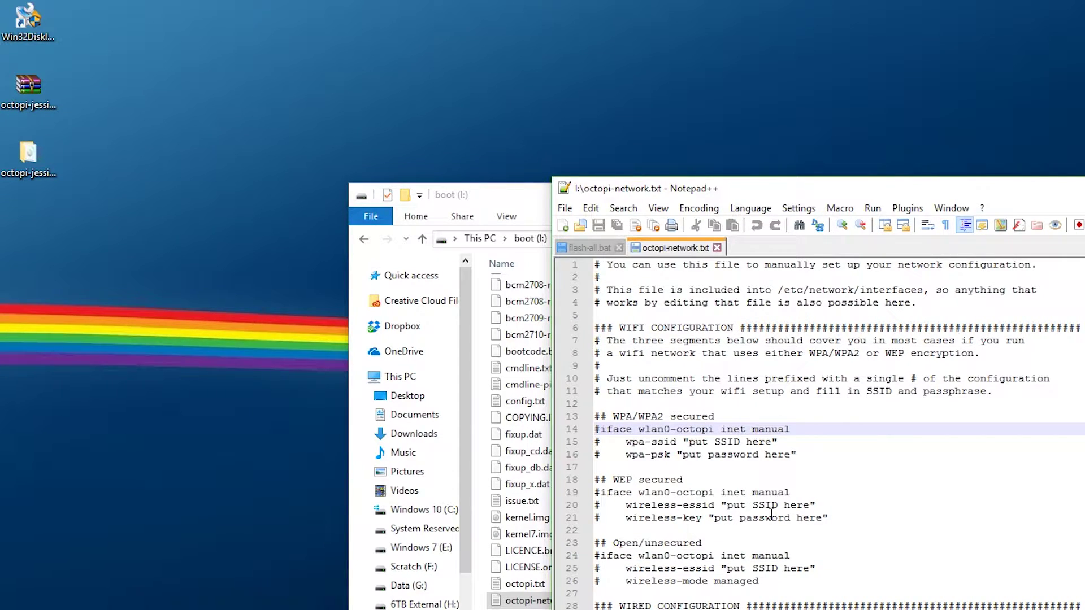
key("BackSpace")
key("Down")
key("Delete")
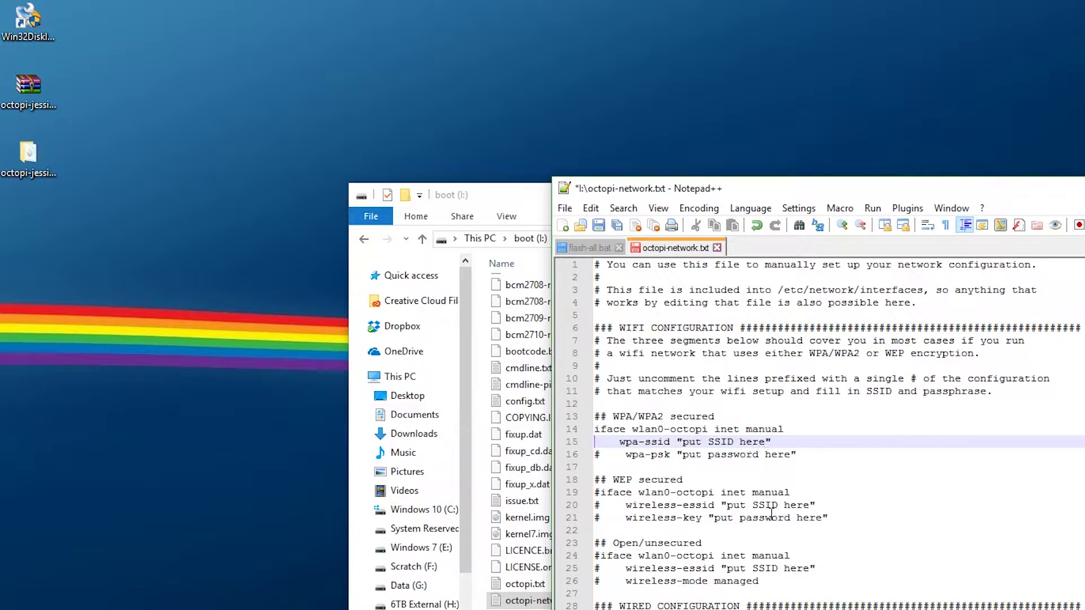
key("Down")
key("Delete")
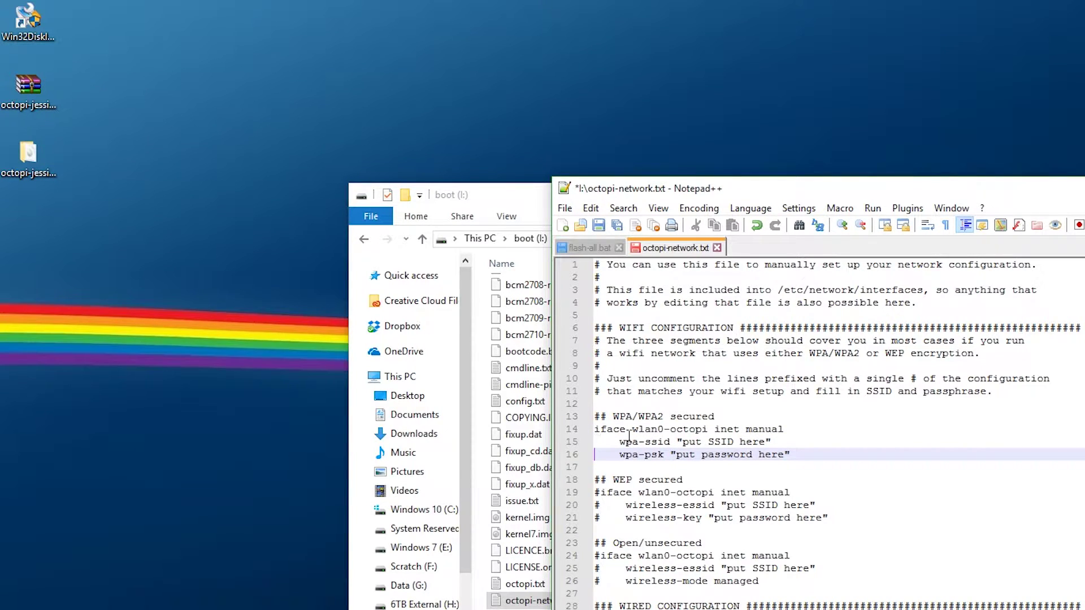
left_click(622, 496)
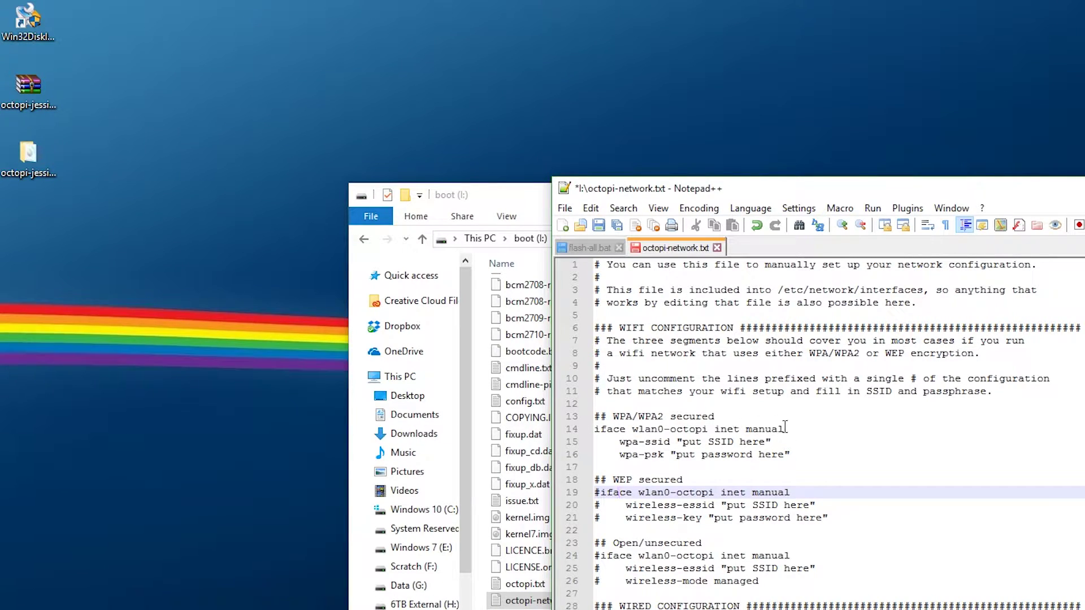
Replace the SSID and password placeholders with the Wi-Fi name and password, then save and close
left_click(766, 441)
left_click_drag(766, 442, 684, 442)
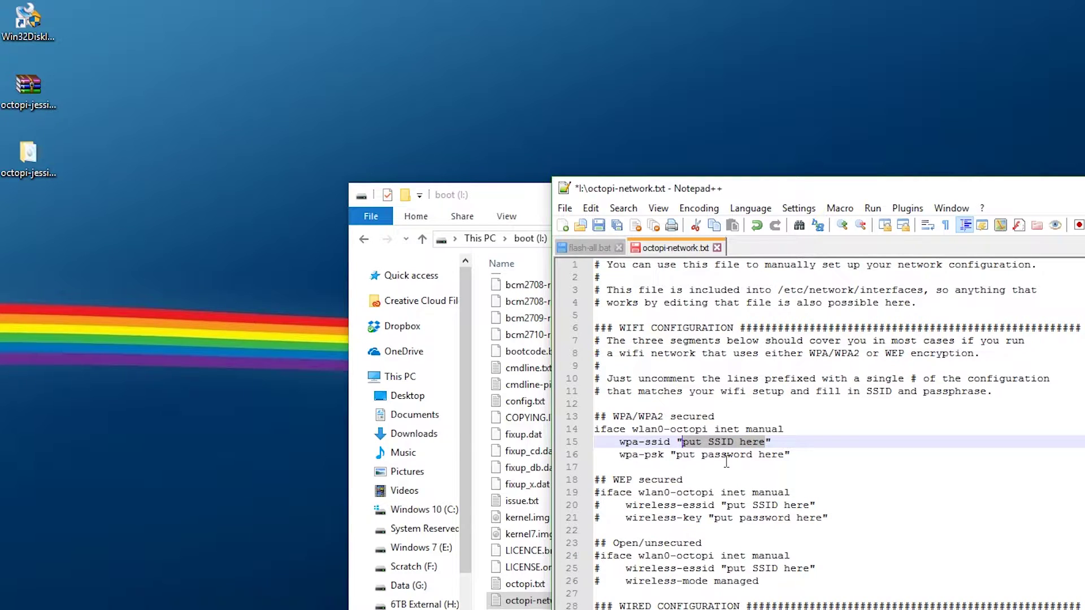
type("SSID")
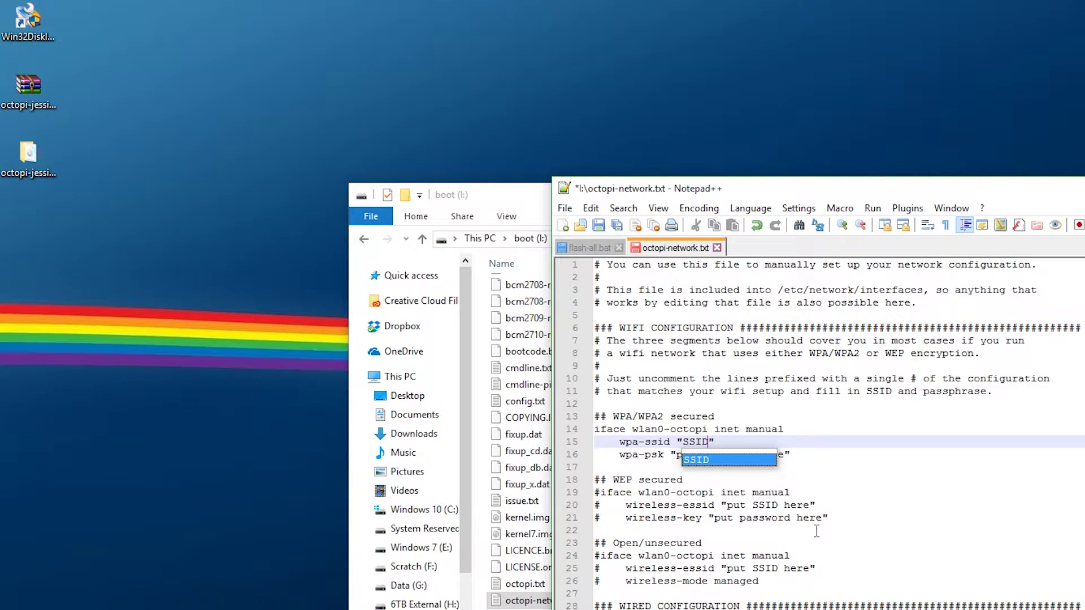
left_click(817, 531)
left_click_drag(785, 455, 677, 455)
type("Password")
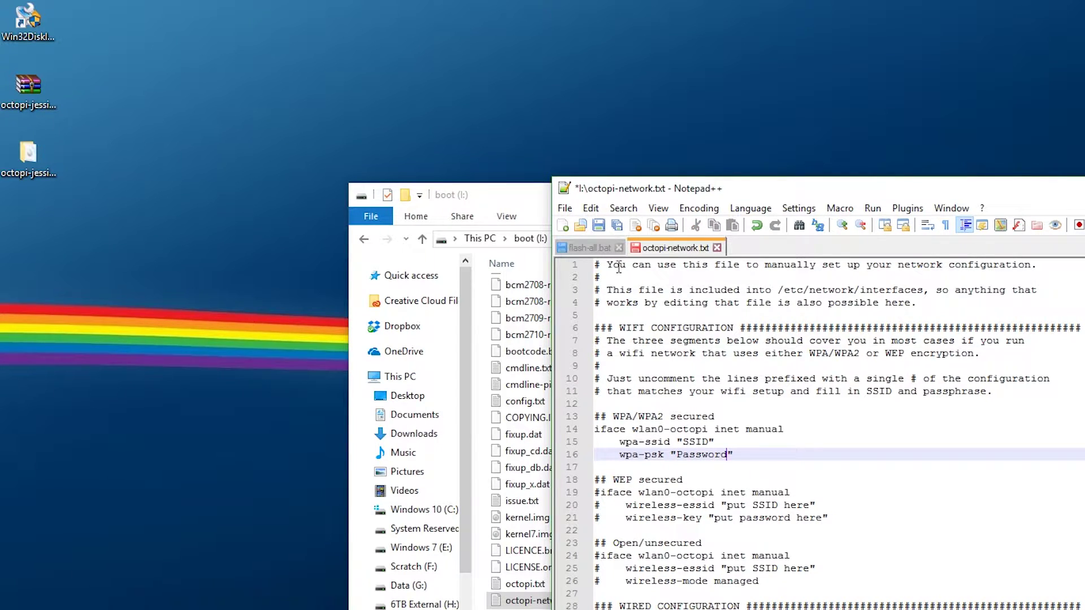
left_click(599, 226)
key("alt+F4")
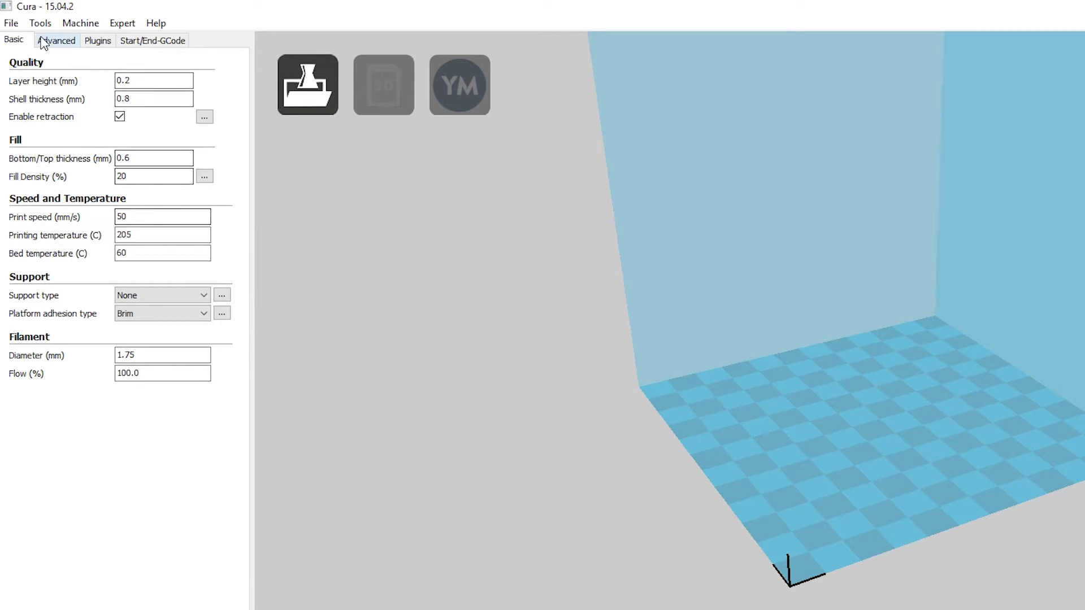
Save the current Cura settings as the profile file ProfileYT.ini
left_click(11, 23)
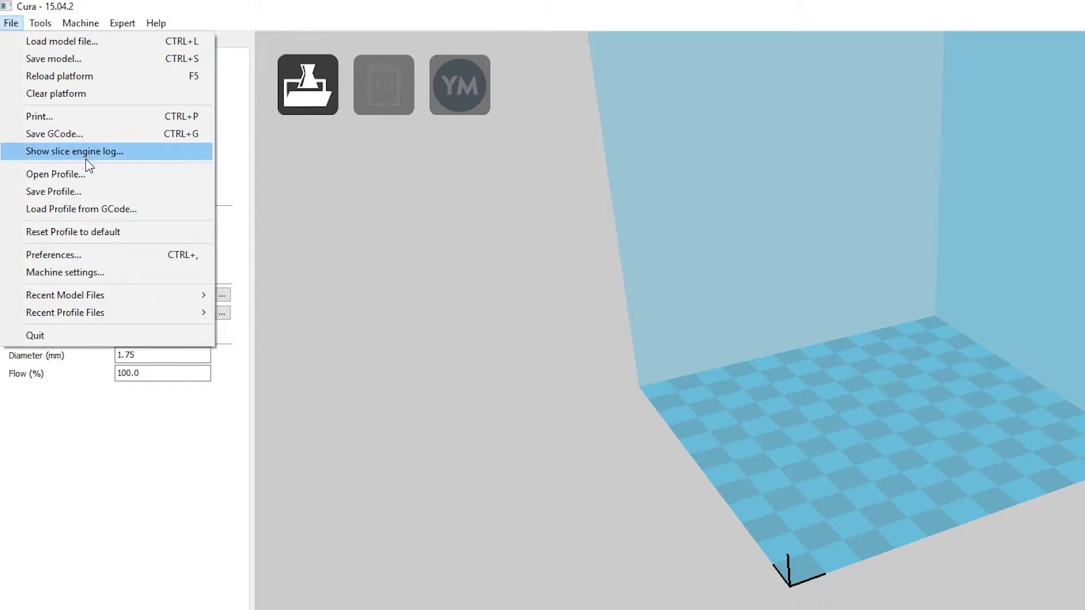
left_click(57, 192)
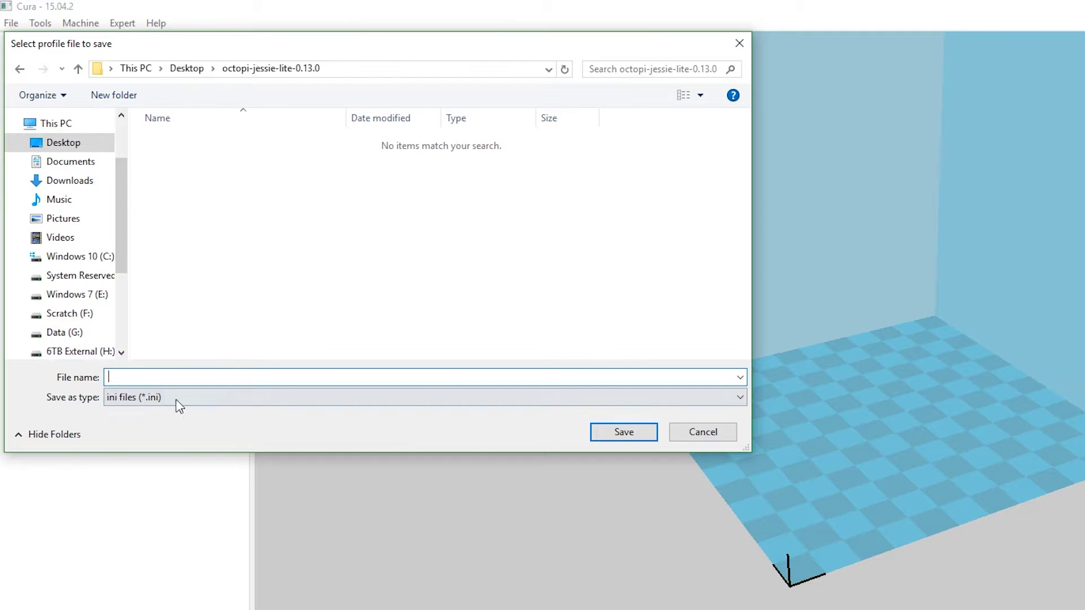
type("ProfileY")
type("M")
key("Return")
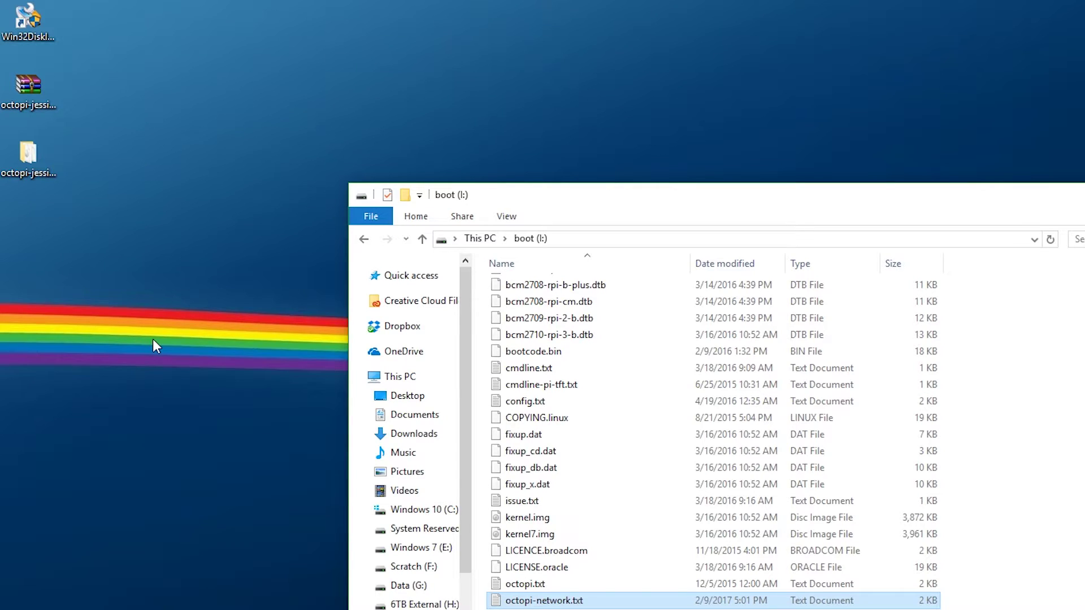
Check that ProfileYT.ini is in the octopi-jessie-lite-0.13.0 folder, then close the folder
left_click(25, 158)
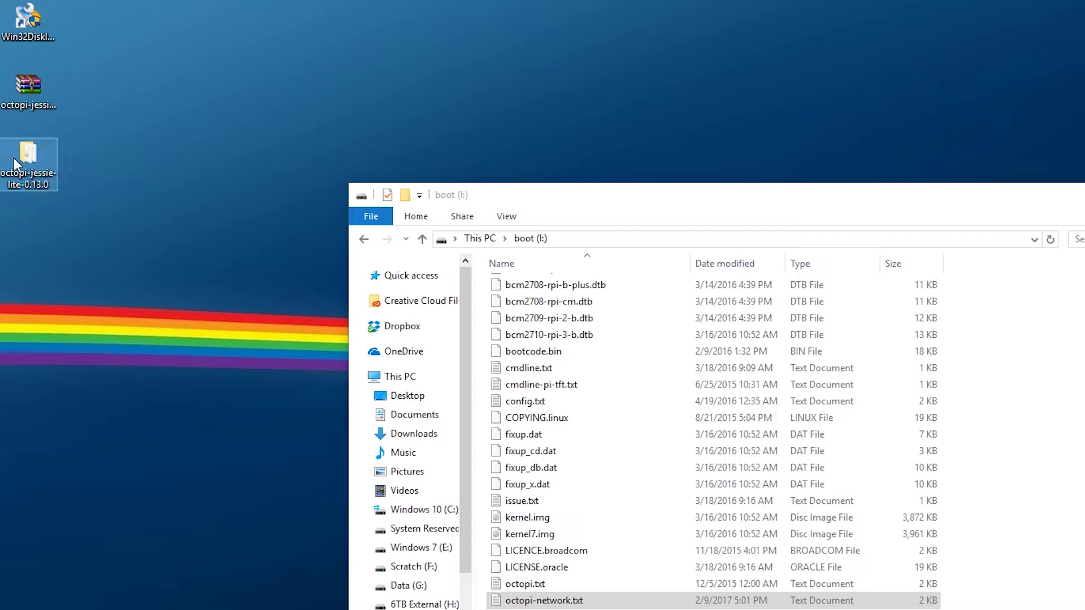
double_click(20, 155)
key("ctrl+a")
double_click(577, 322)
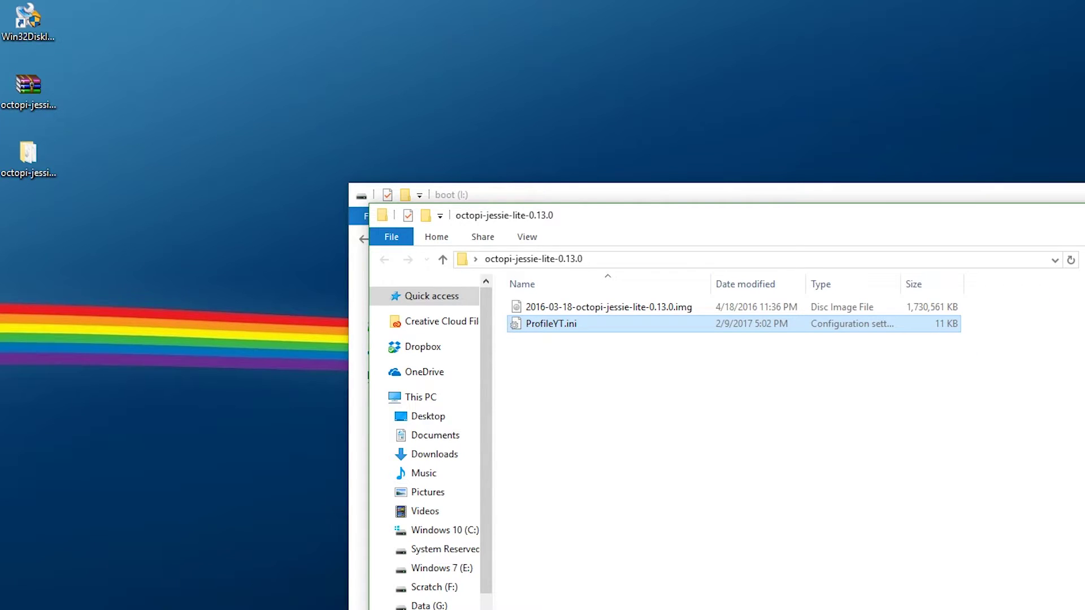
key("alt+F4")
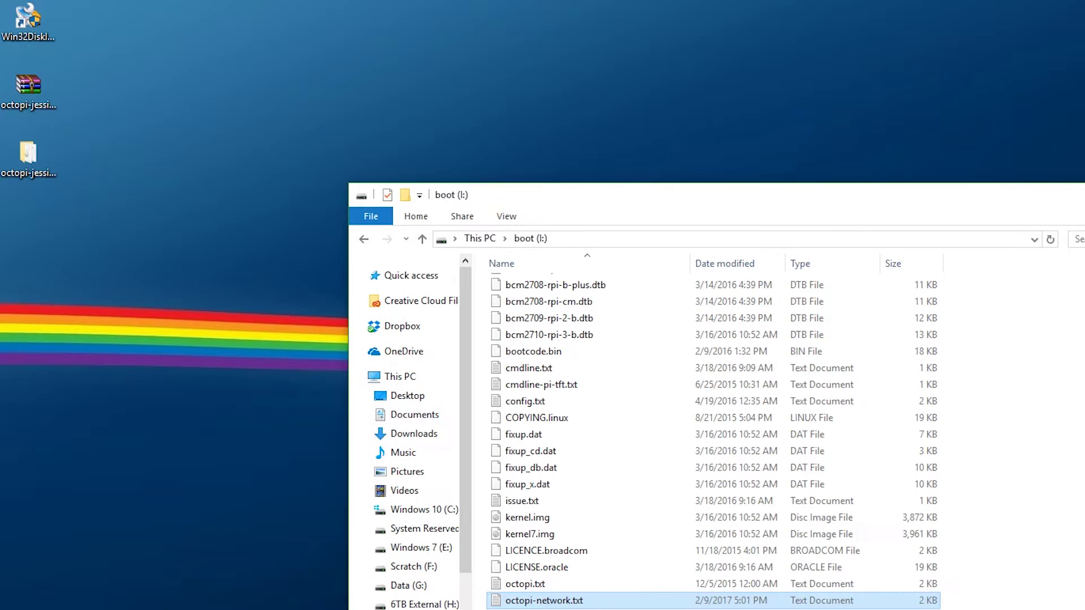
Eject the boot (I:) SD card from This PC
left_click(445, 377)
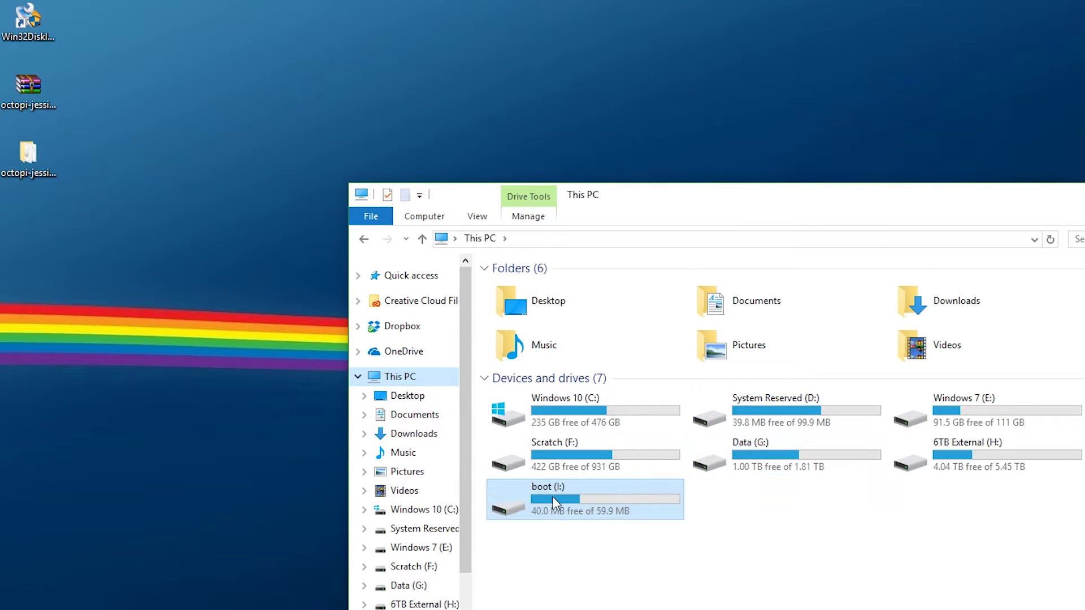
right_click(552, 497)
left_click(621, 378)
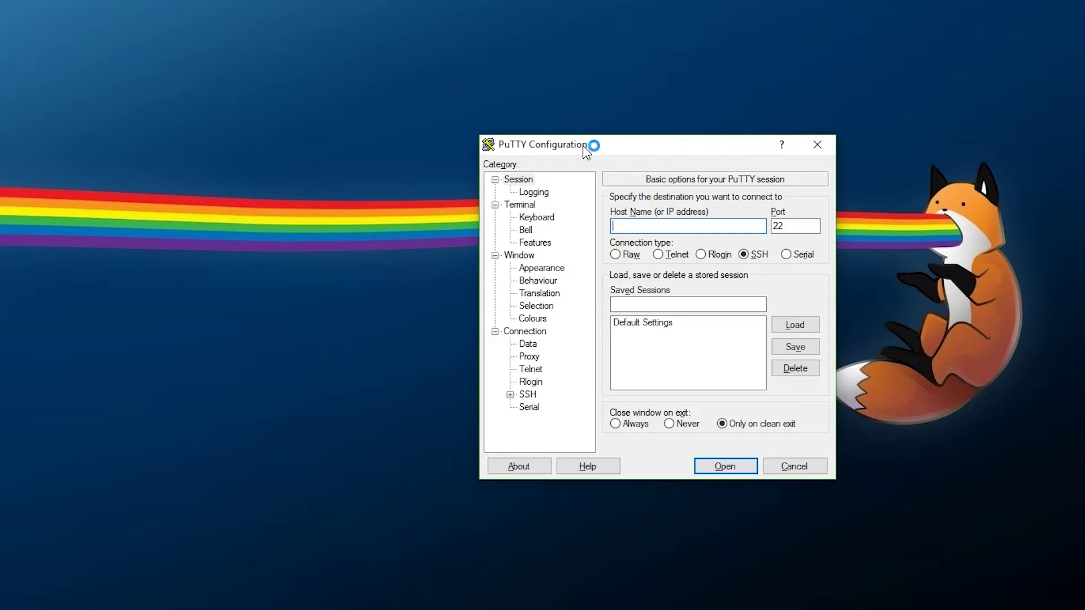
SSH into octopi.local, accept the host key, and log in as the default pi user
type("octopi.local")
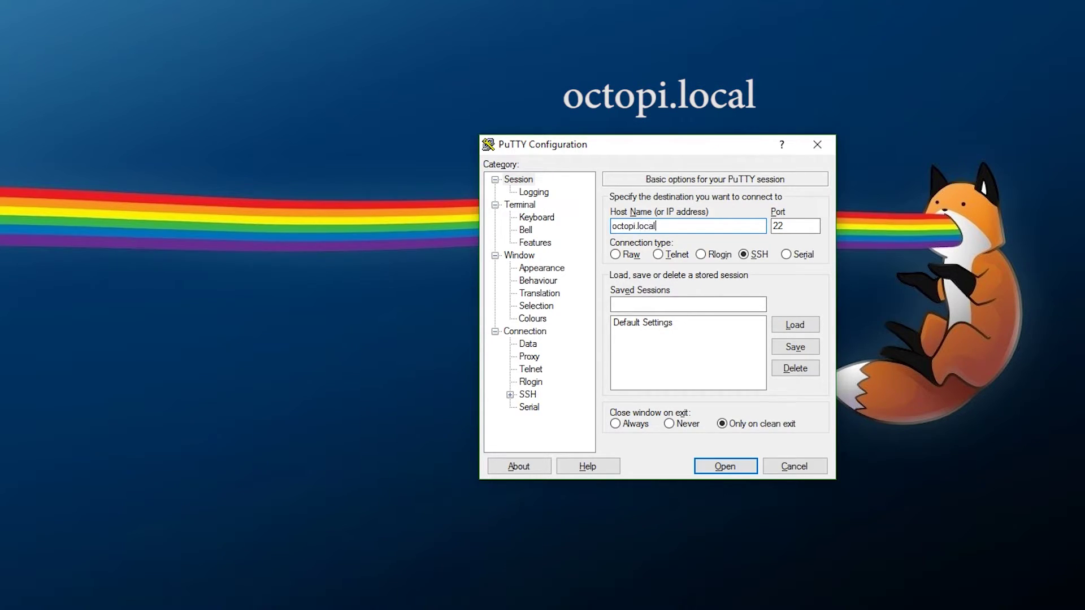
key("Return")
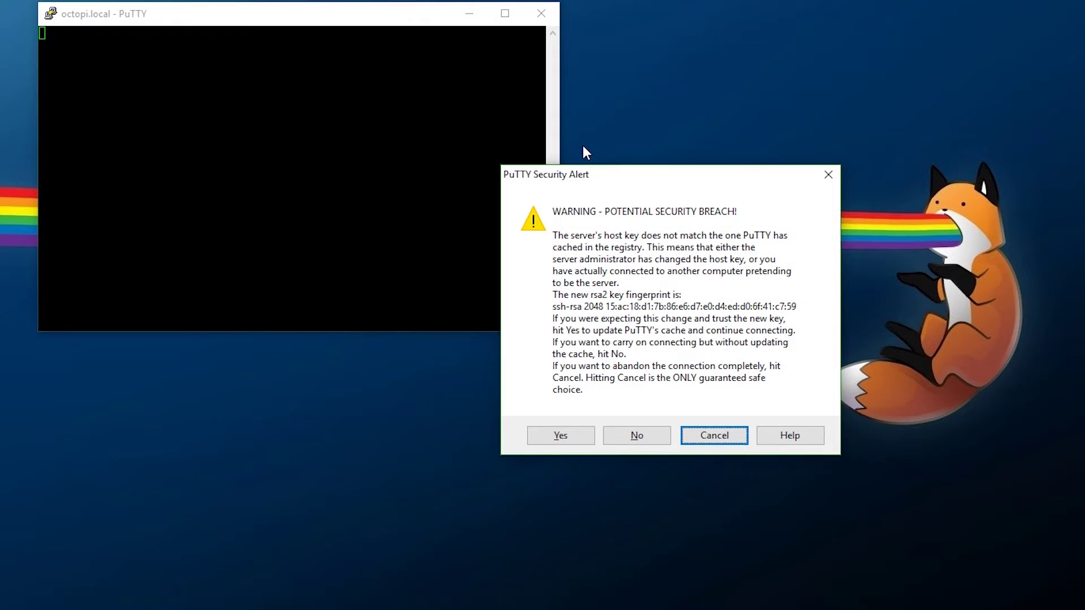
left_click(560, 437)
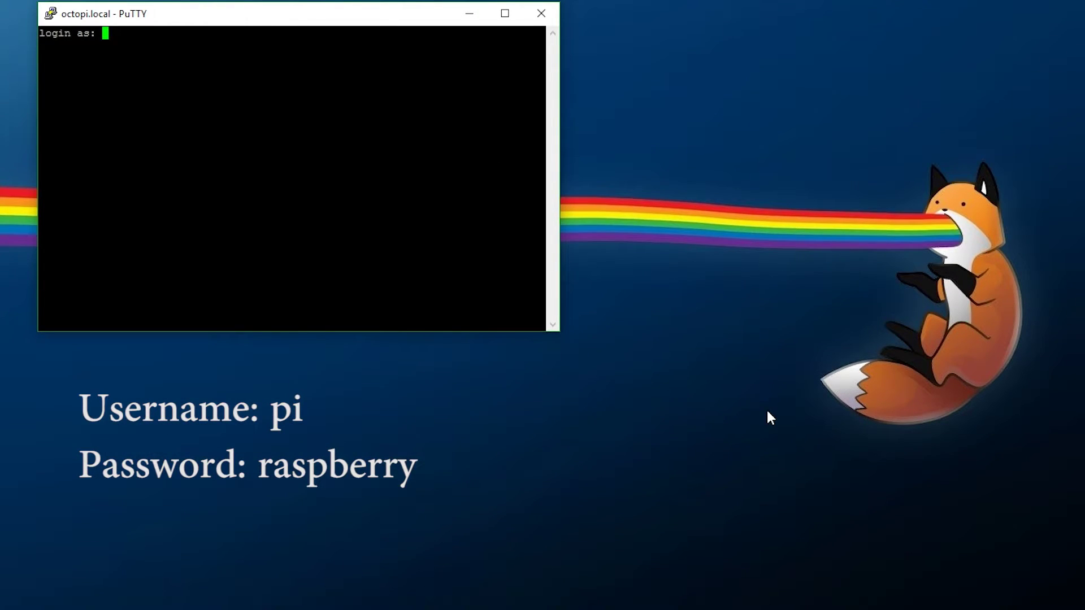
type("pi")
key("Return")
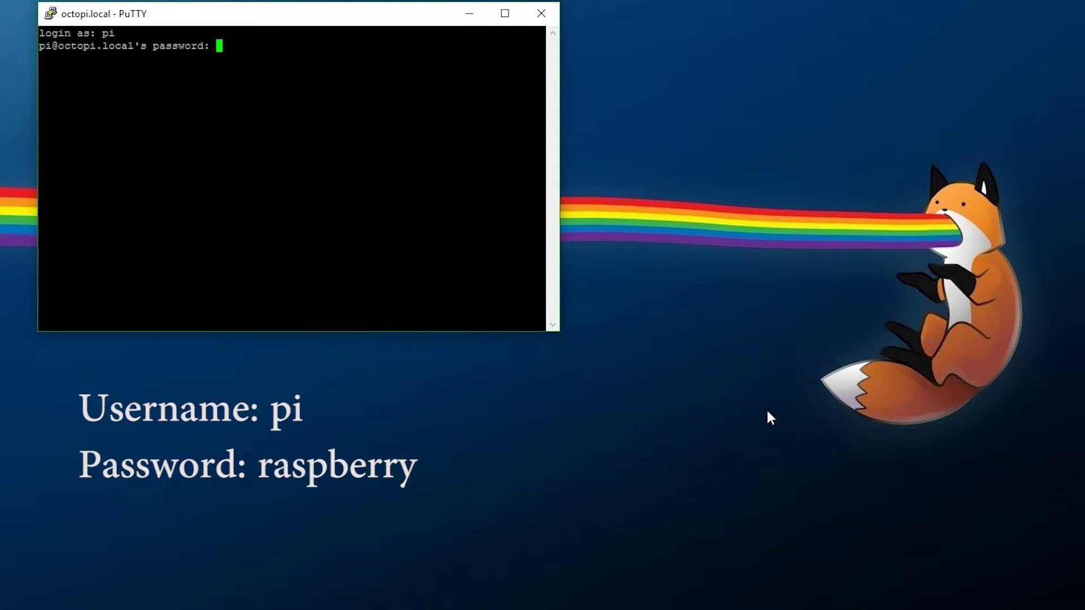
key("Return")
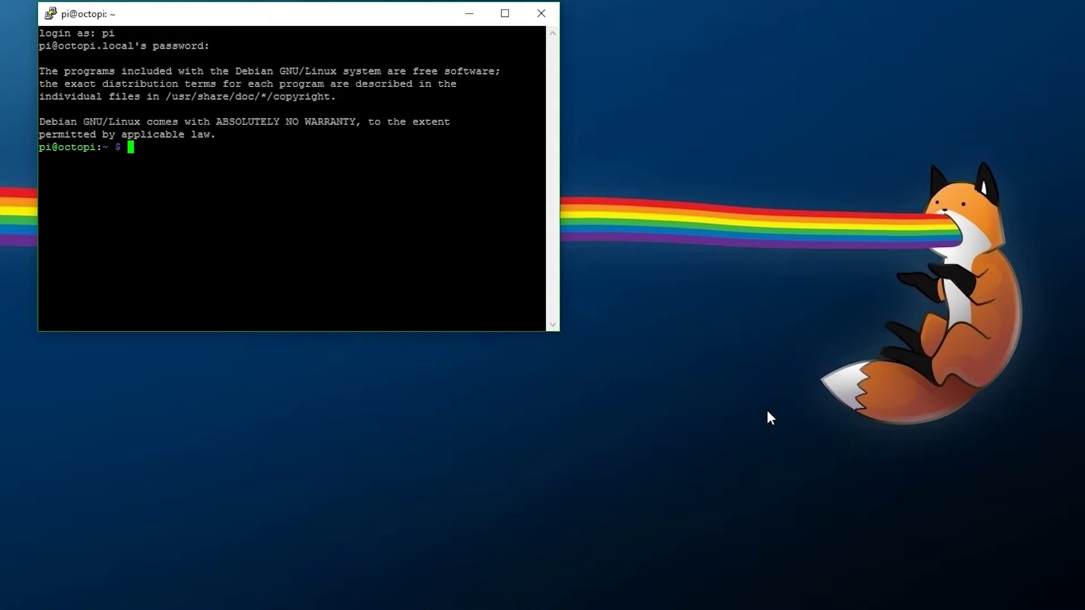
Run sudo raspi-config and set the boot behaviour to Console Autologin
type("sudo ra")
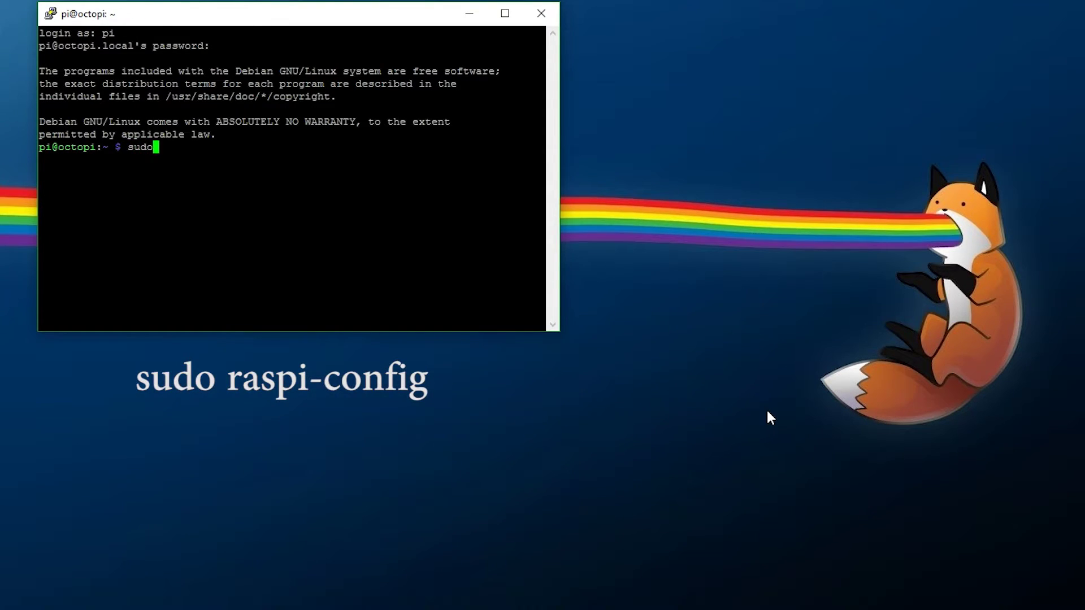
type("spi-config")
key("Return")
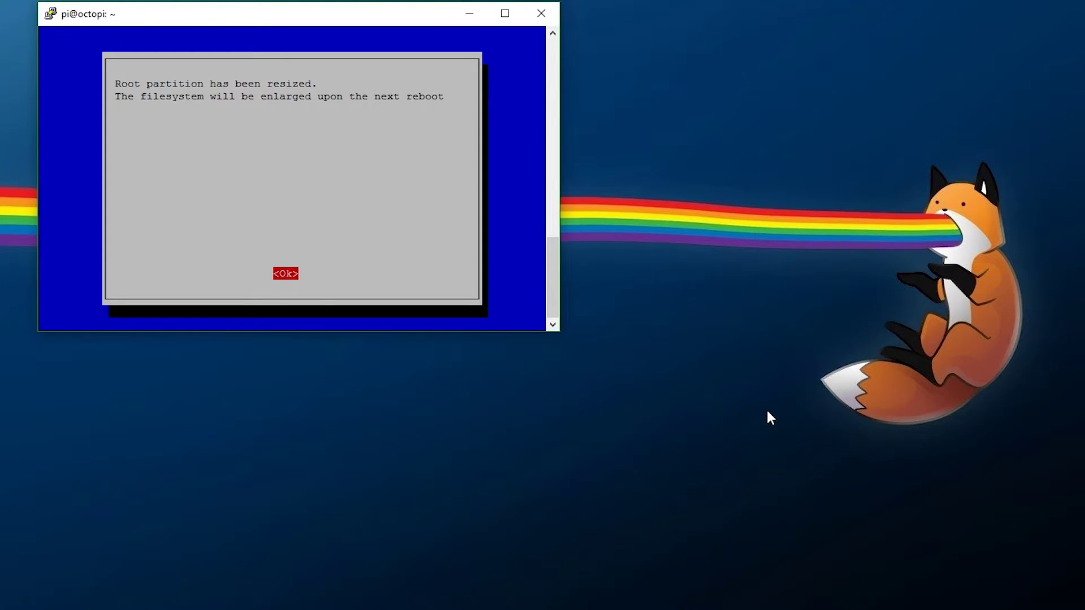
key("Return")
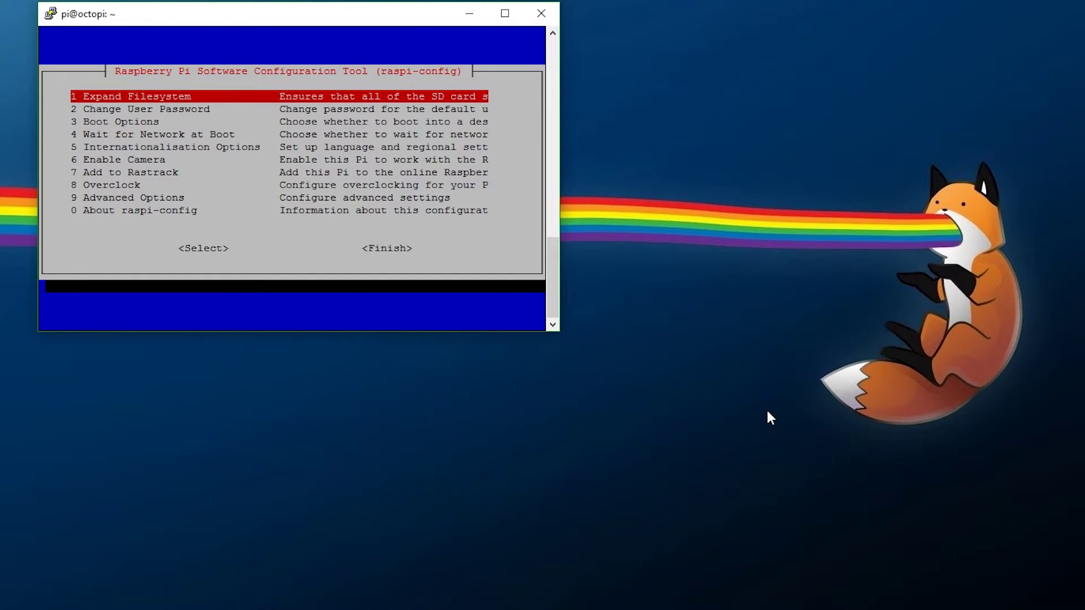
key("Down")
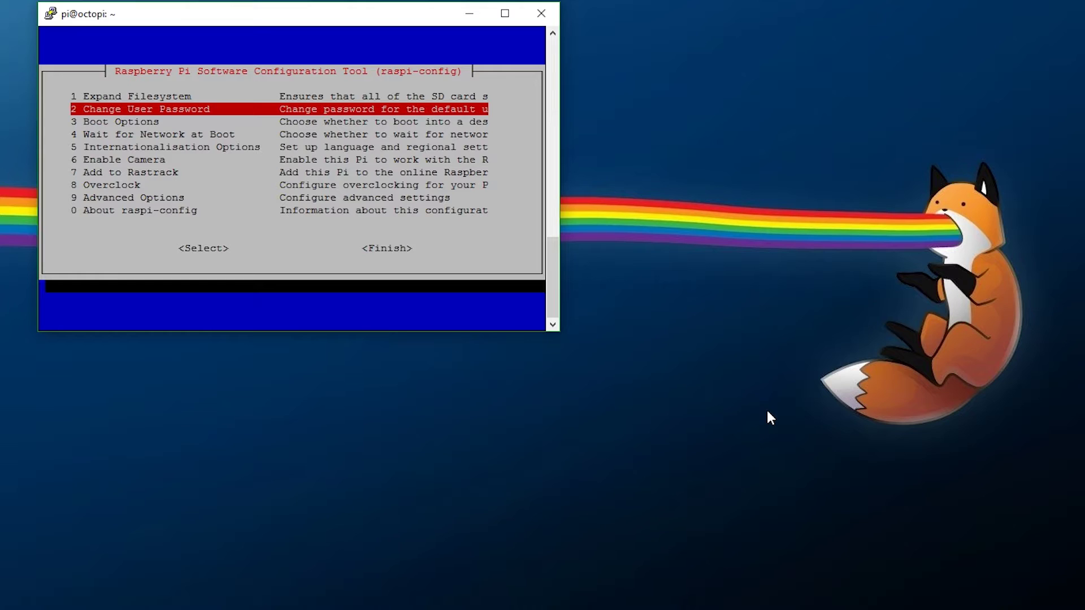
key("Down")
key("Return")
key("Down")
key("Tab")
Enable camera support, finish raspi-config with a reboot, and dismiss PuTTY's connection error
key("Down")
key("Down")
key("Down")
key("Down")
key("Down")
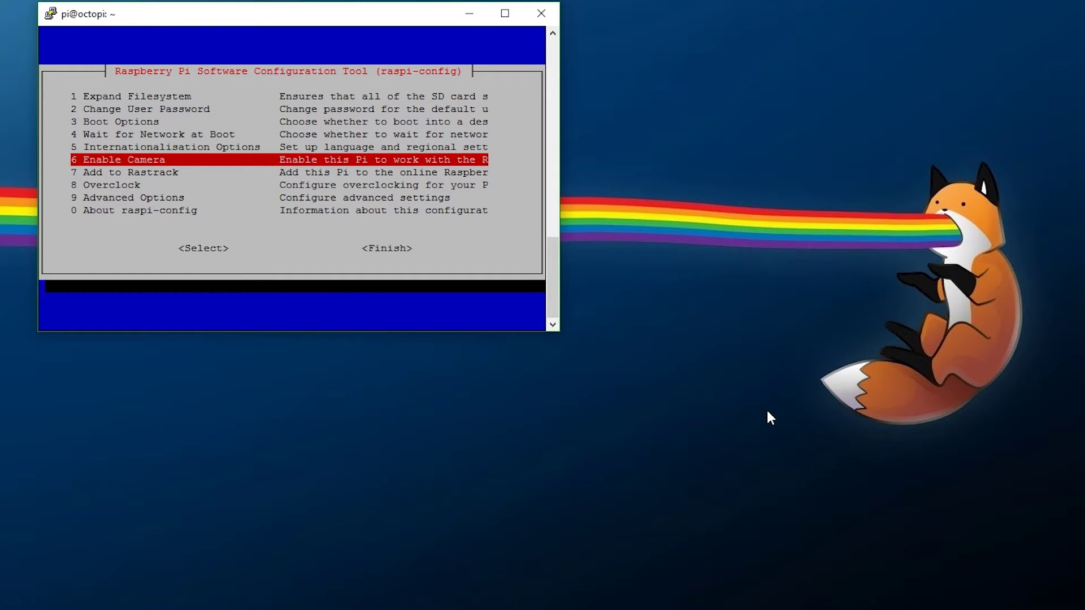
key("Return")
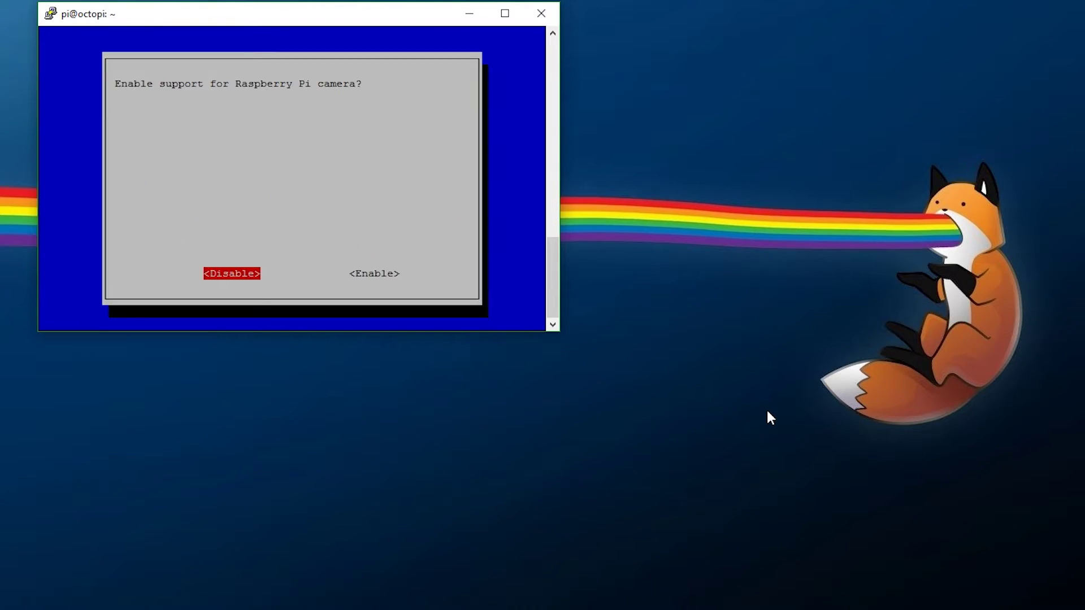
key("Right")
key("Return")
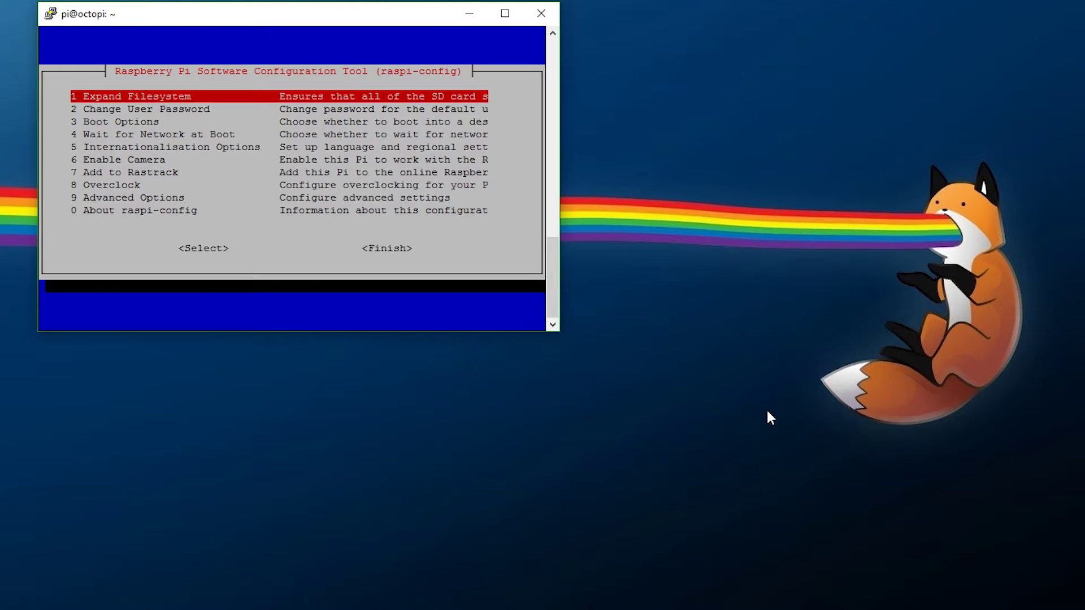
key("0")
key("Tab")
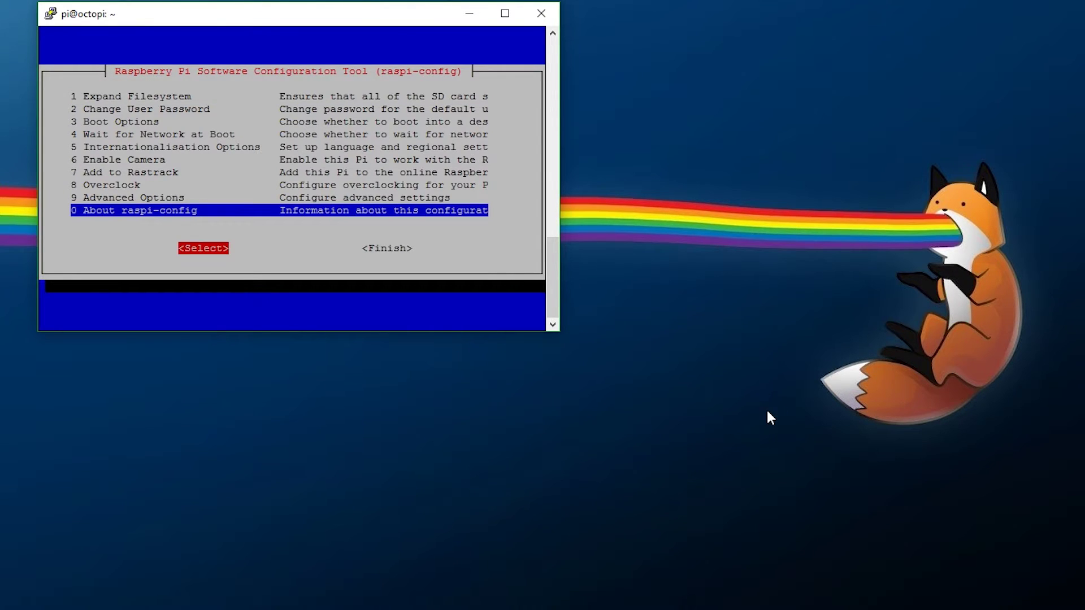
key("Tab")
key("Return")
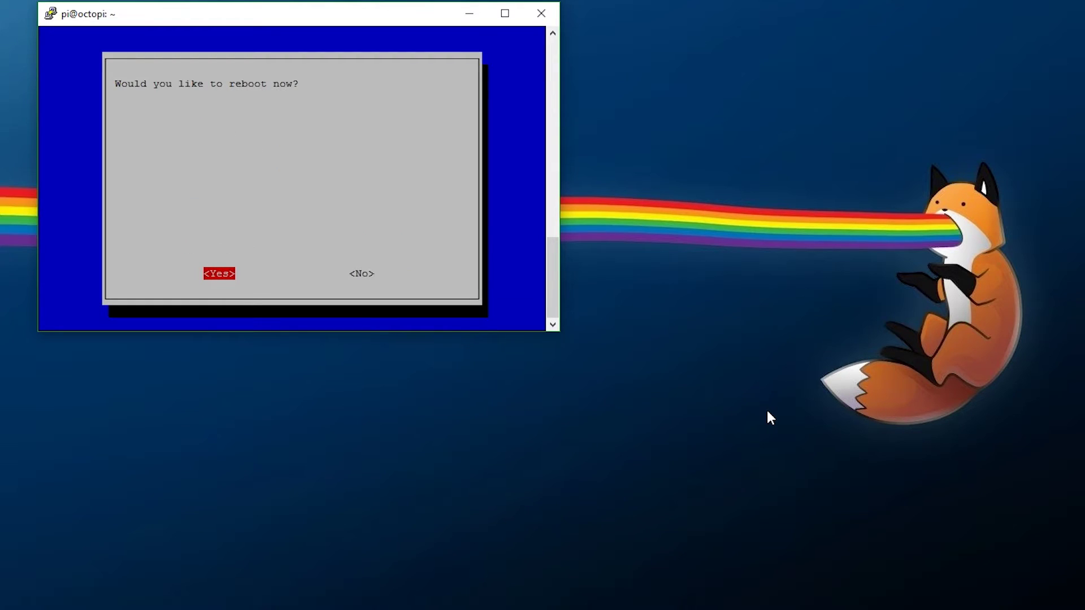
key("Return")
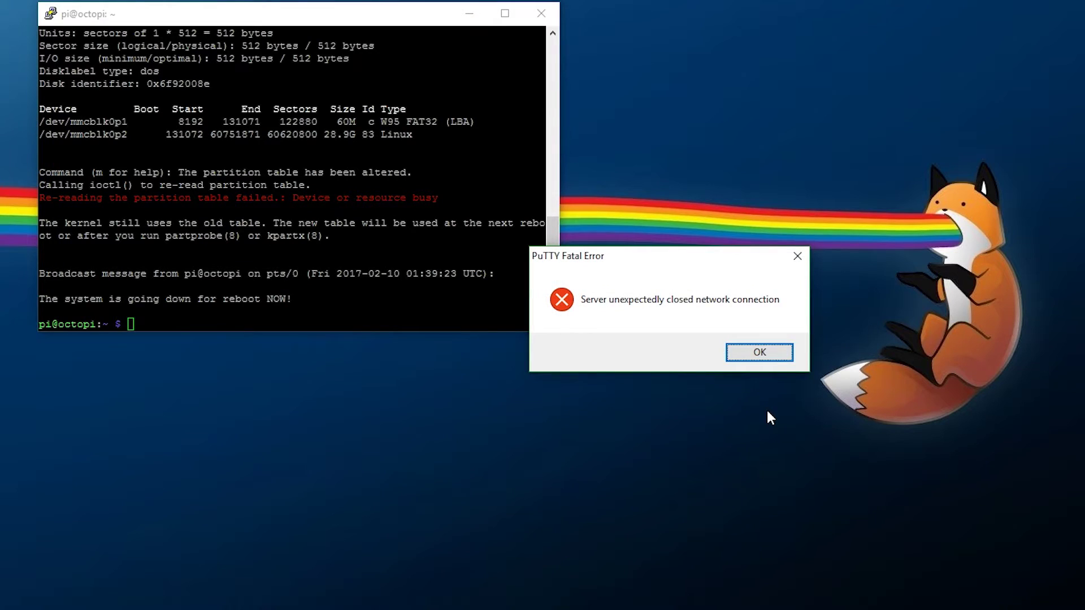
key("Return")
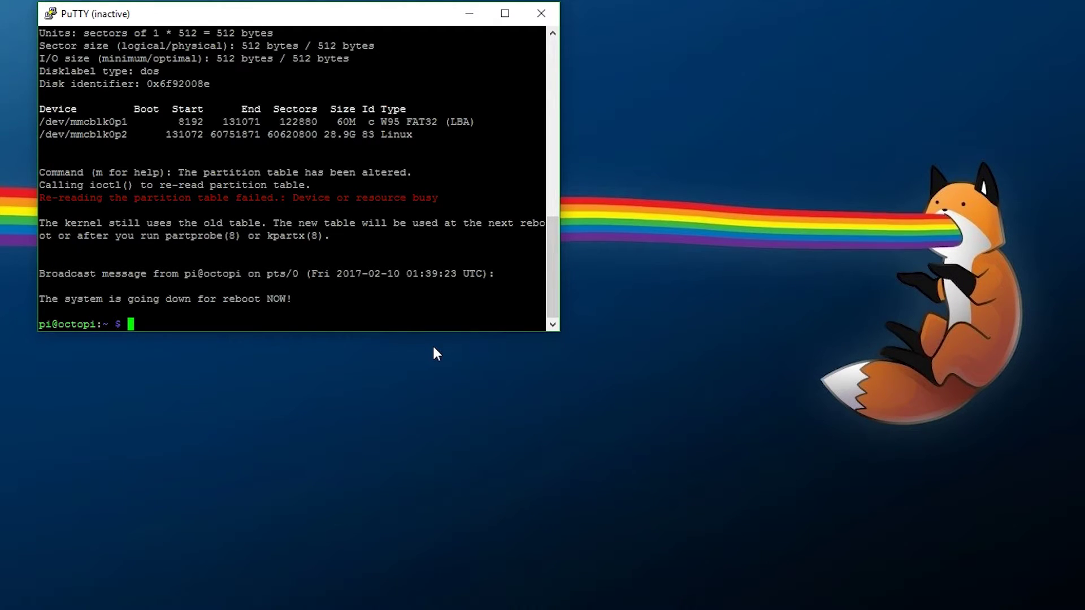
left_click(599, 325)
Switch from PuTTY to the browser showing OctoPrint's access control setup at octopi.local
key("alt+Tab")
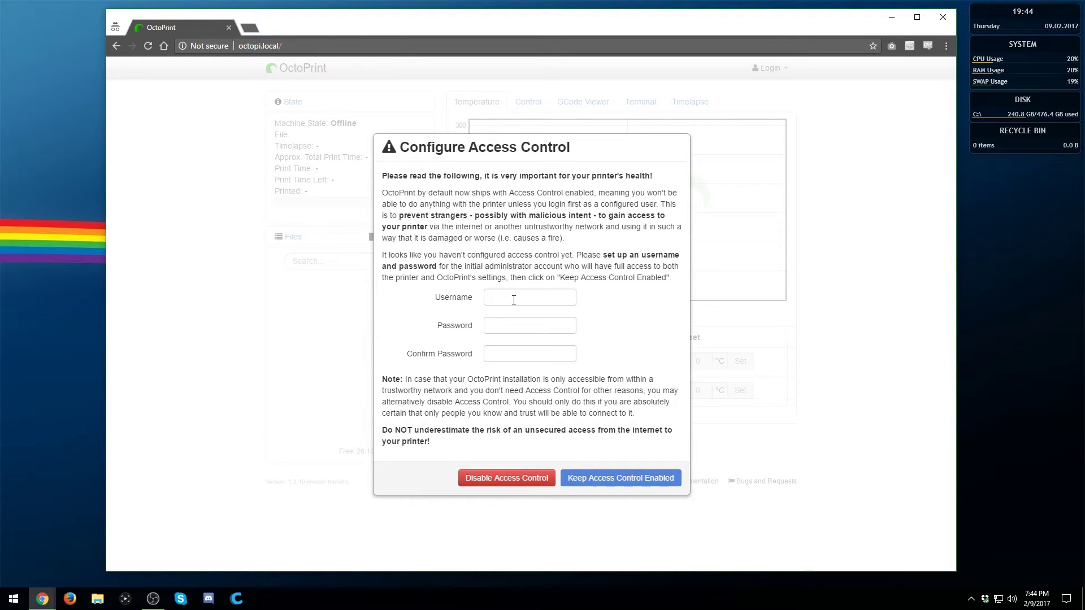
Create an admin account with username and password, keep access control enabled, and log in
left_click(514, 300)
key("Tab")
key("Tab")
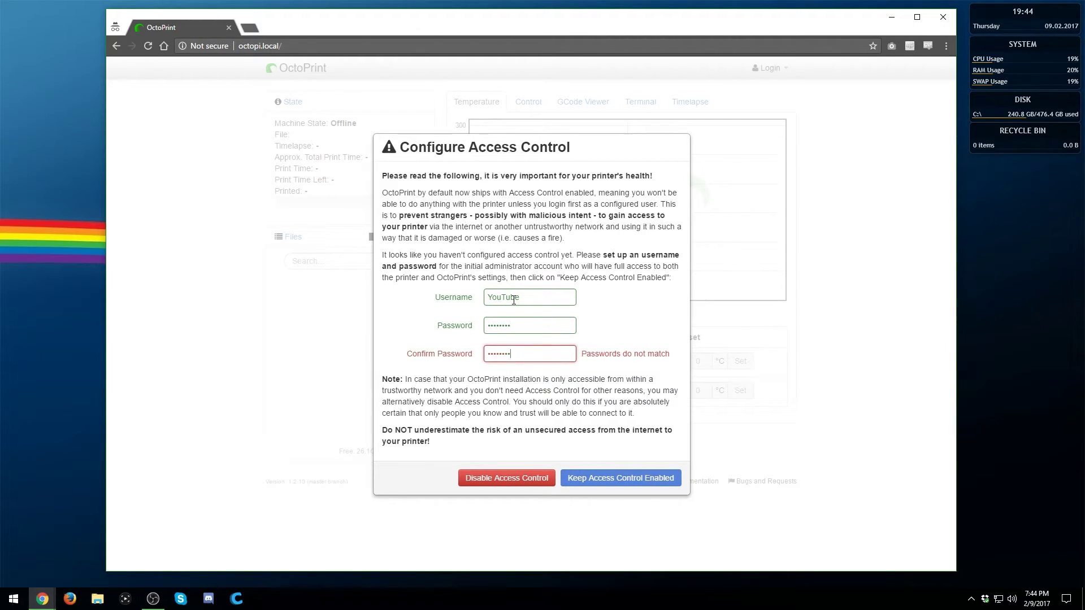
left_click(636, 484)
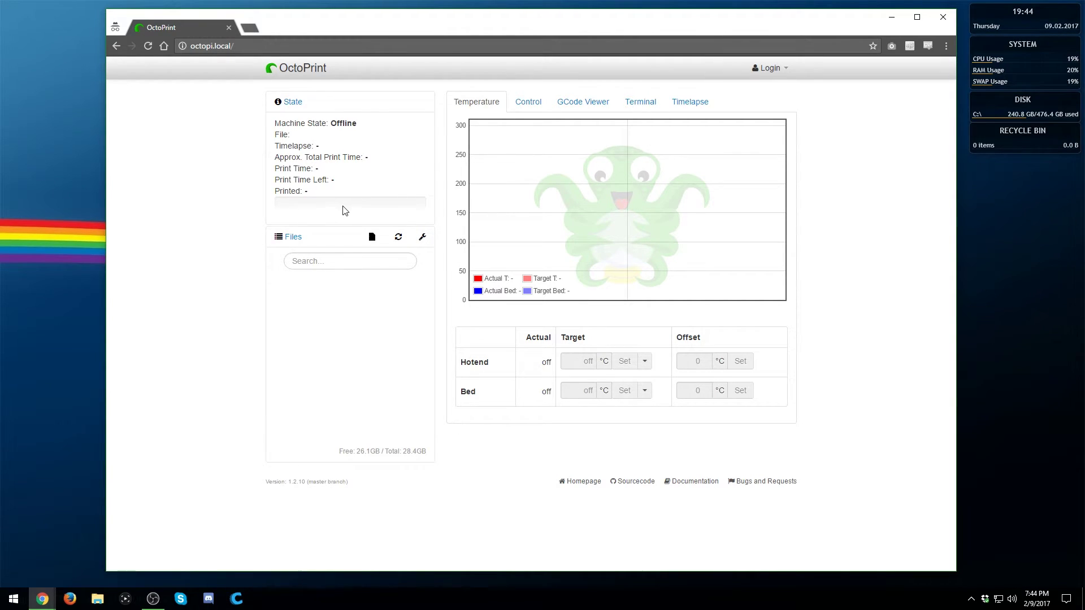
left_click(765, 68)
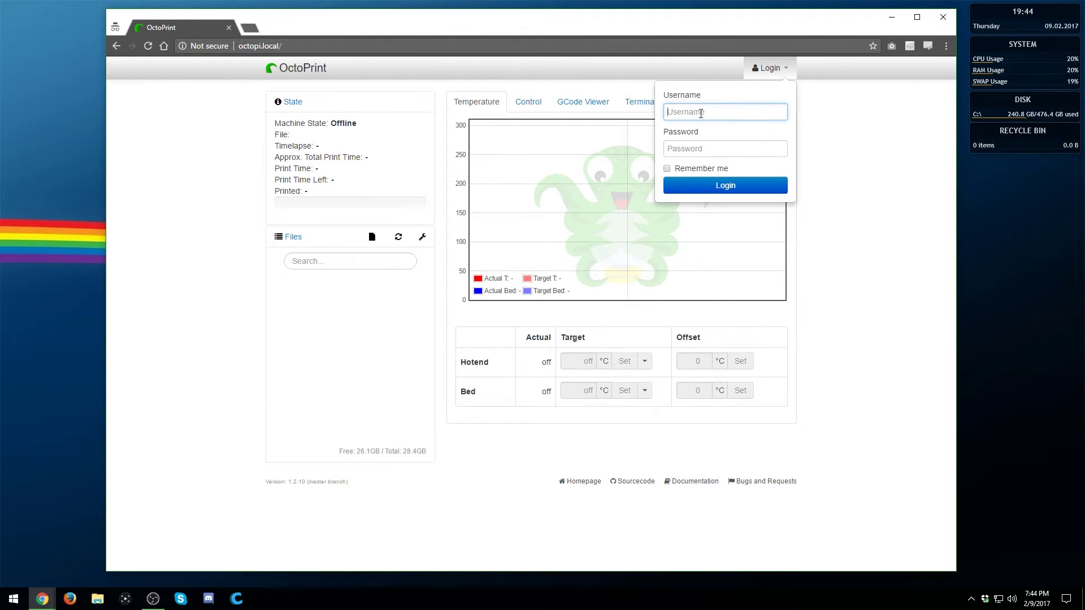
key("Return")
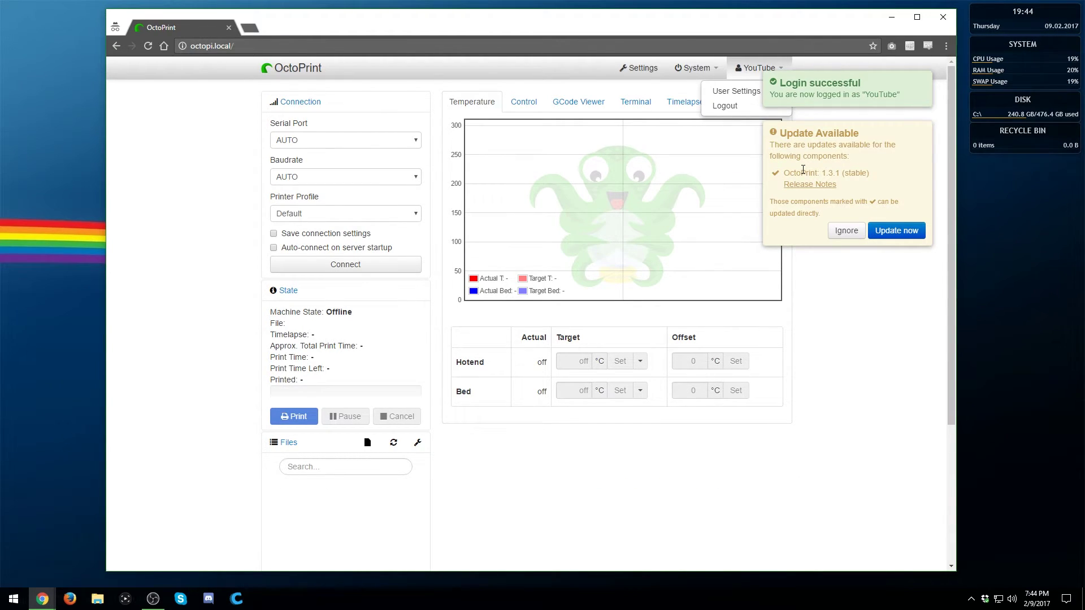
Update OctoPrint to version 1.3.1 and reload the interface afterwards
left_click(897, 232)
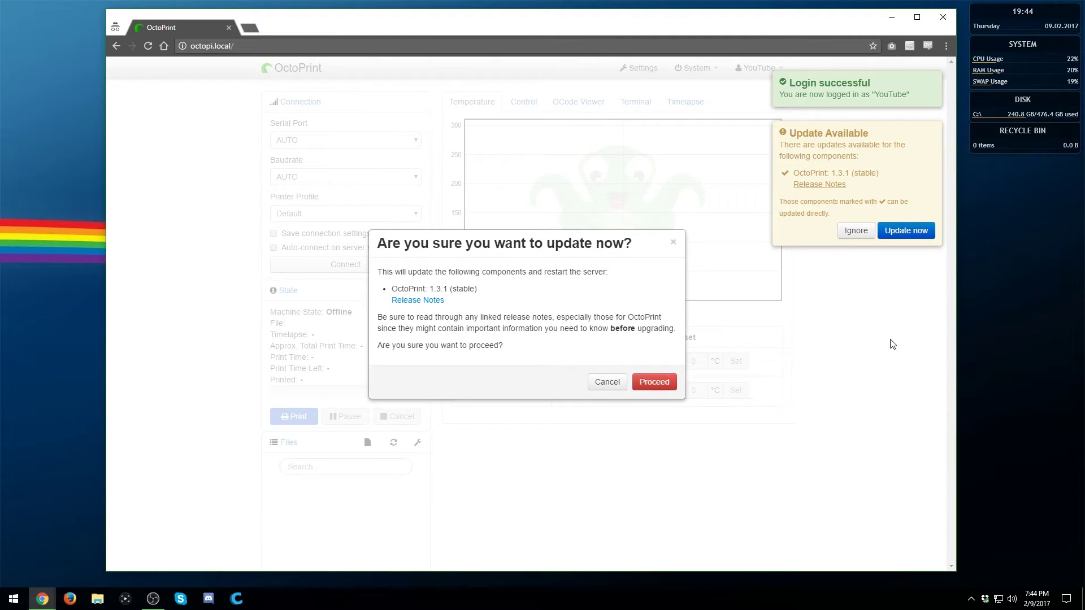
left_click(669, 382)
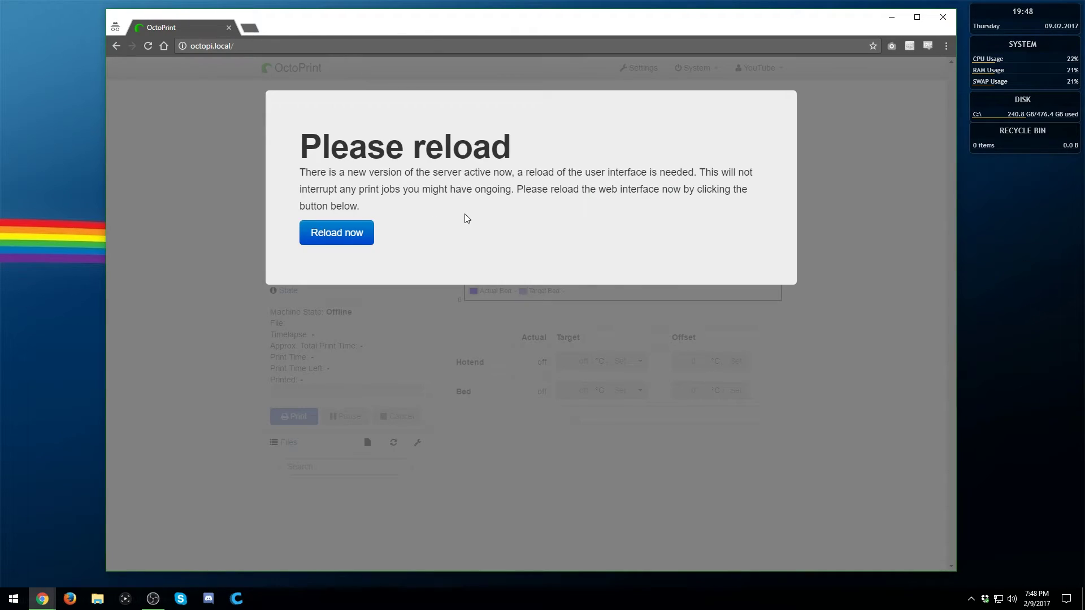
left_click(346, 238)
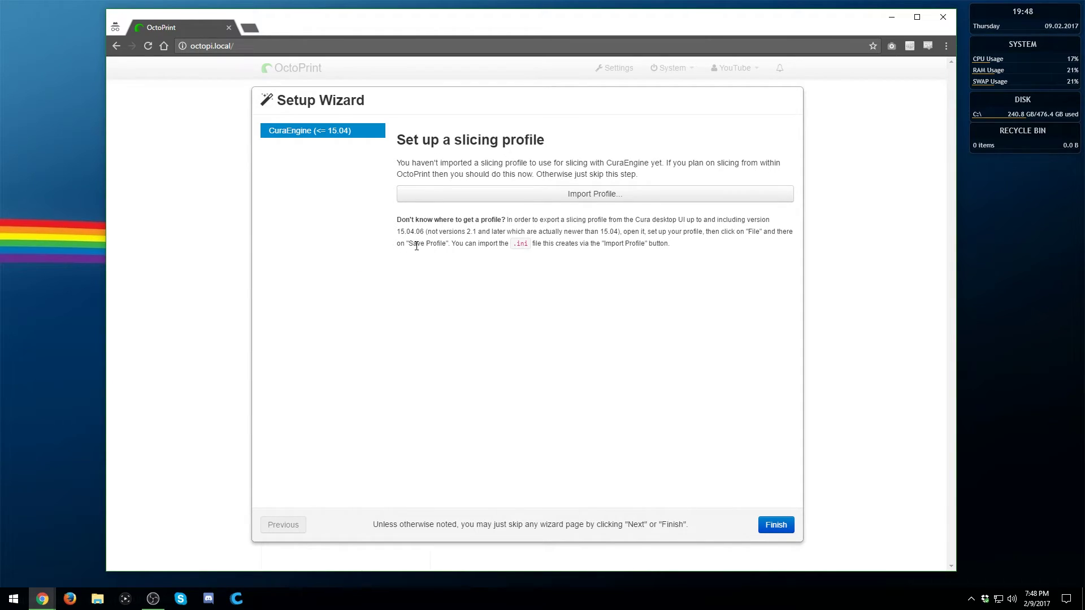
Import ProfileYT.ini as slicing profile 'Profile' (identifier and name) with description 'YouTube'
left_click(542, 207)
left_click(242, 85)
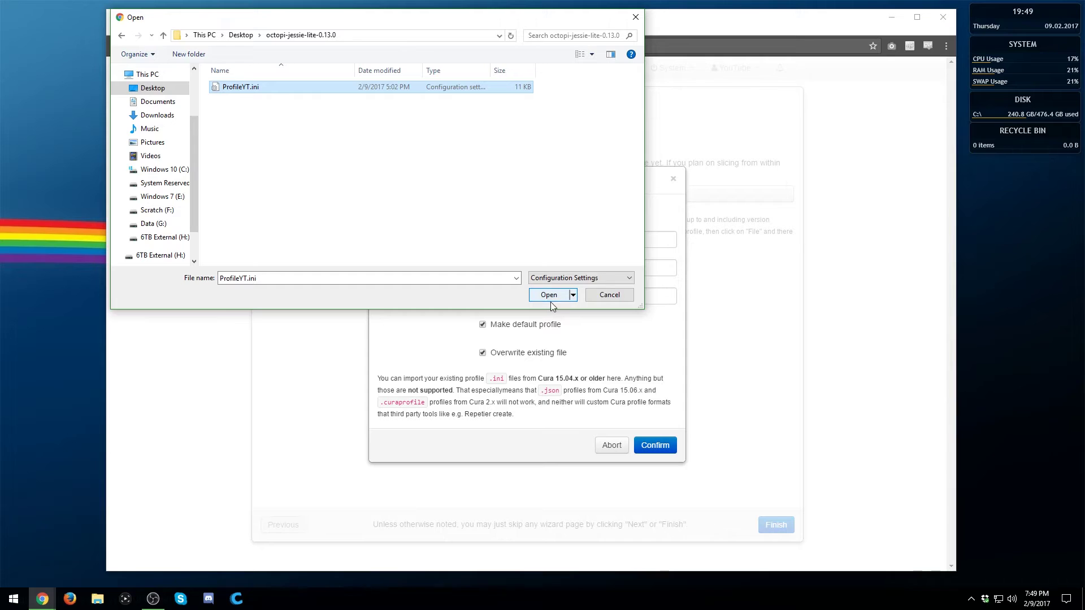
left_click(552, 299)
left_click(503, 244)
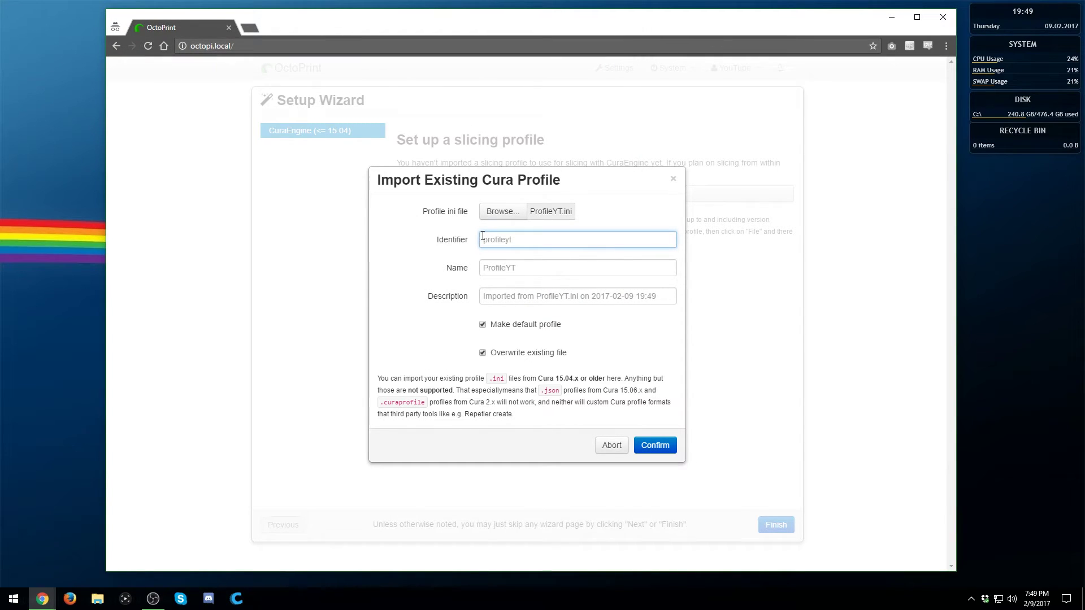
type("Profile")
key("Tab")
type("Profile")
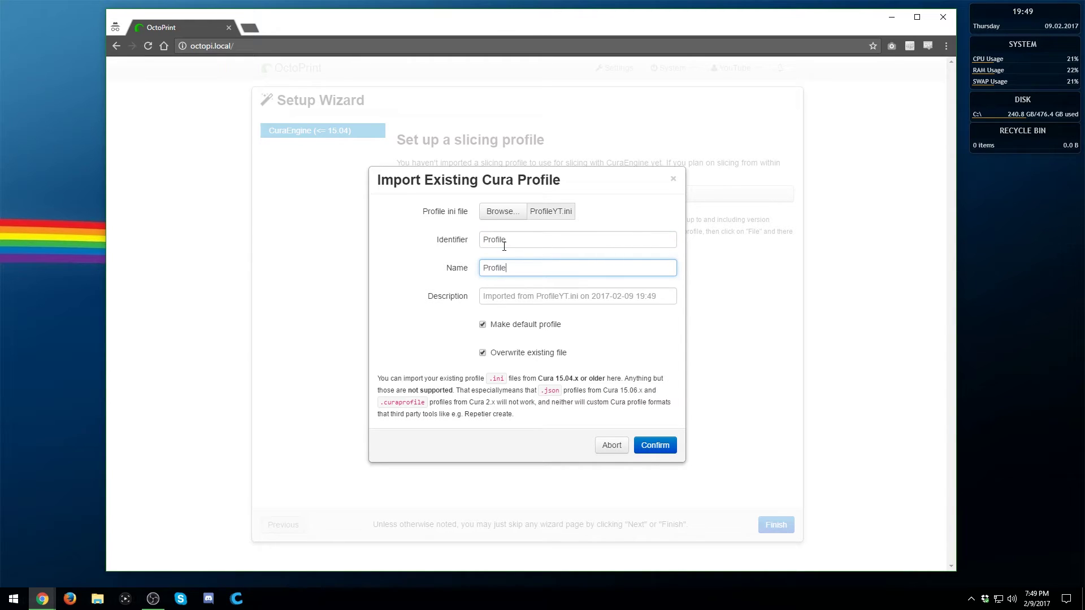
key("Tab")
type("YouTube")
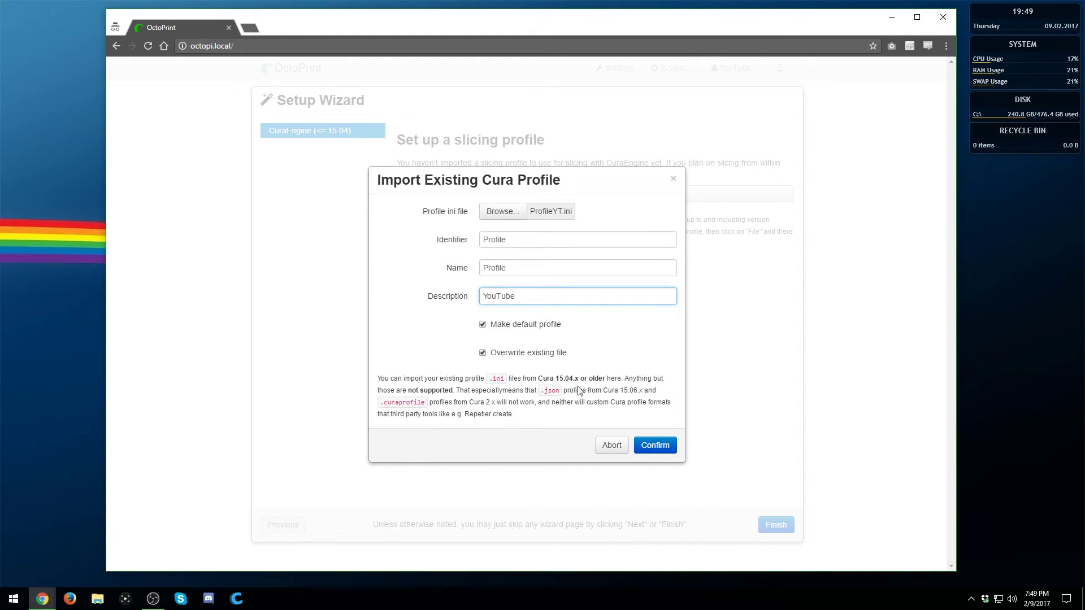
left_click(654, 446)
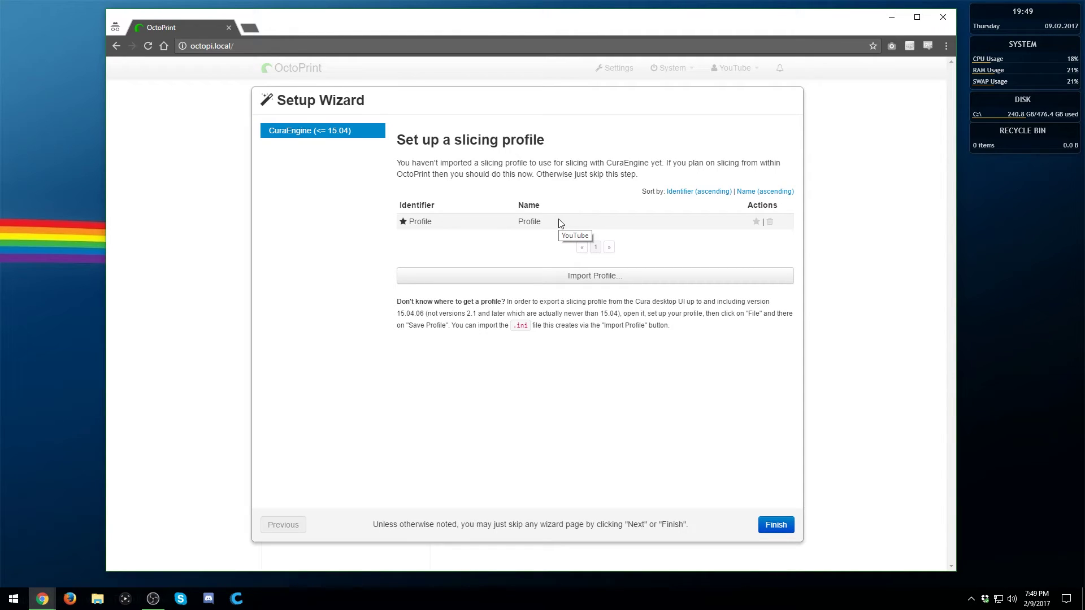
Finish the wizard and connect on /dev/ttyACM0, AUTO baudrate, Default profile, saving settings with auto-connect
left_click(771, 526)
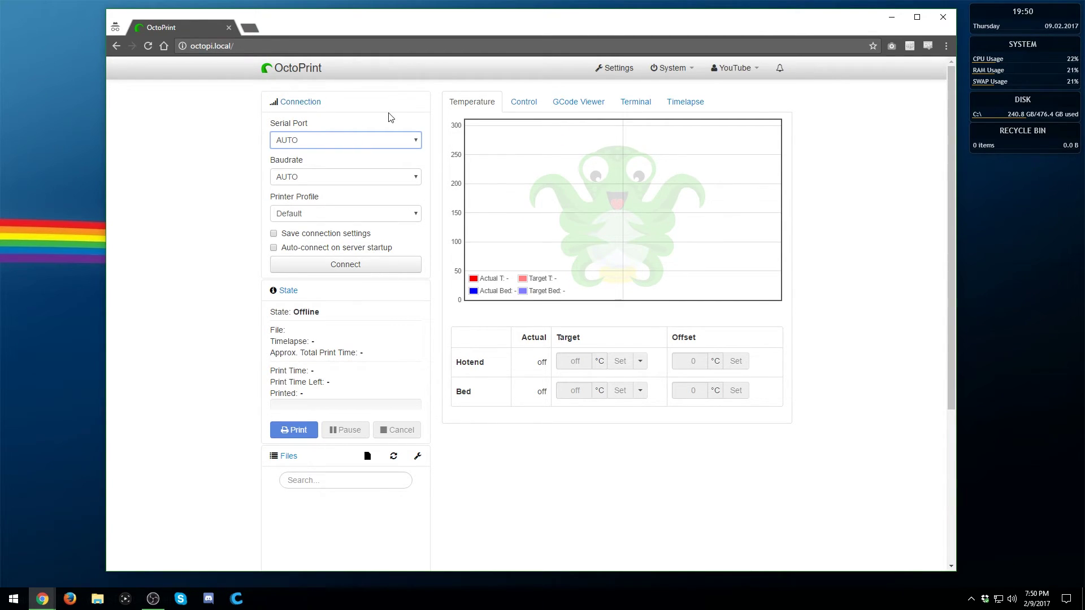
left_click(300, 141)
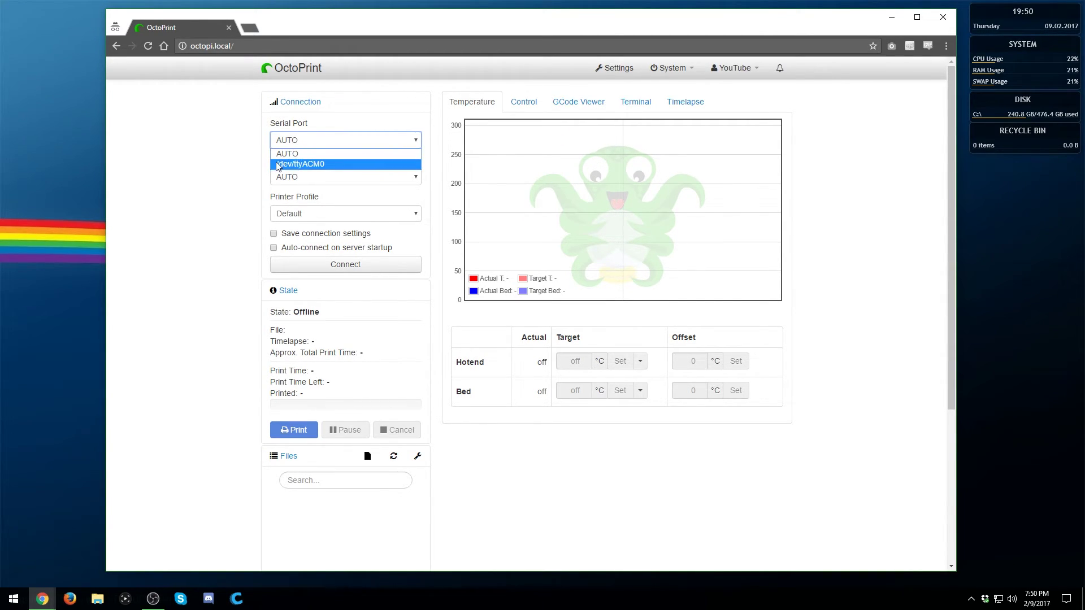
left_click(308, 164)
left_click(339, 180)
left_click(307, 181)
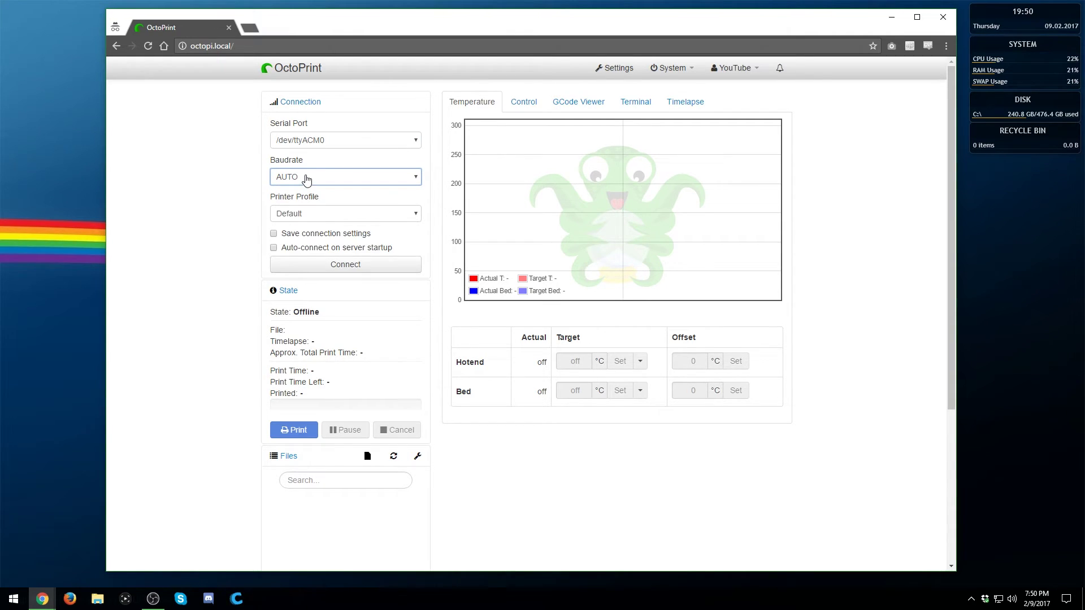
left_click(314, 217)
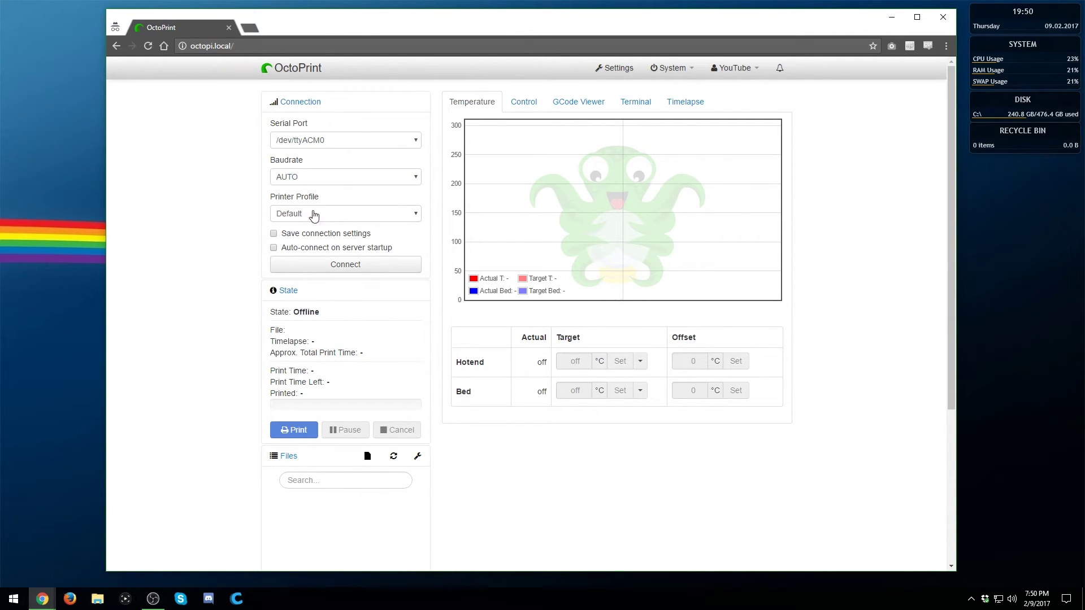
left_click(321, 214)
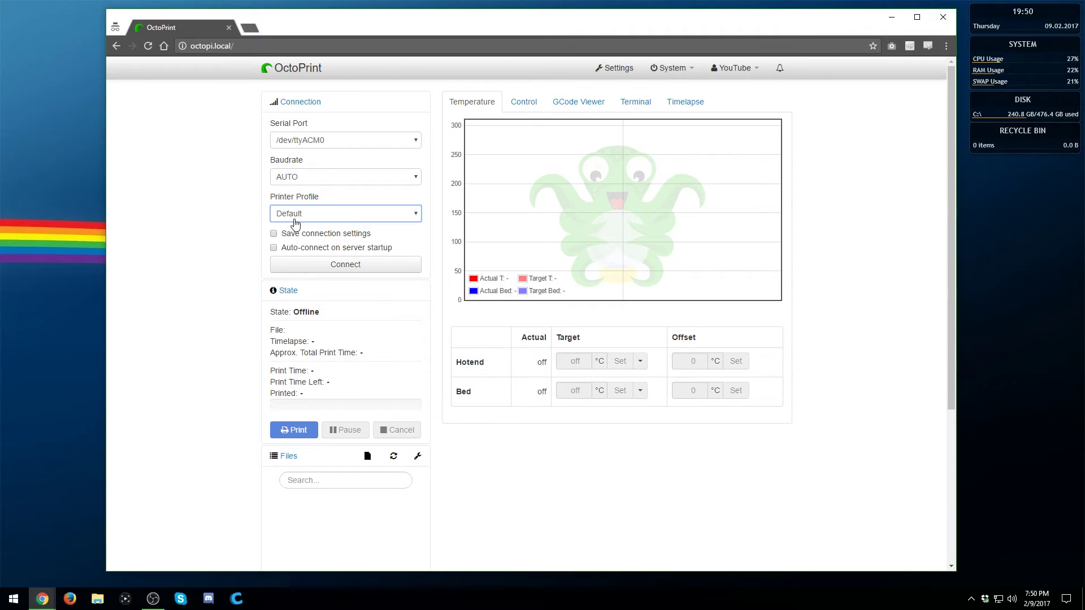
left_click(286, 233)
left_click(286, 247)
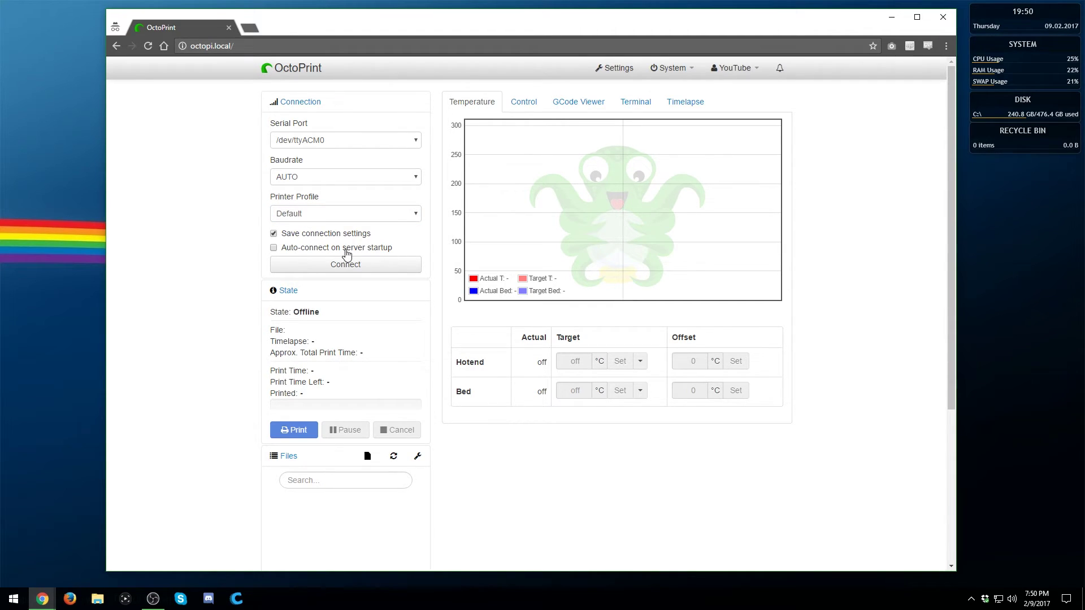
left_click(358, 270)
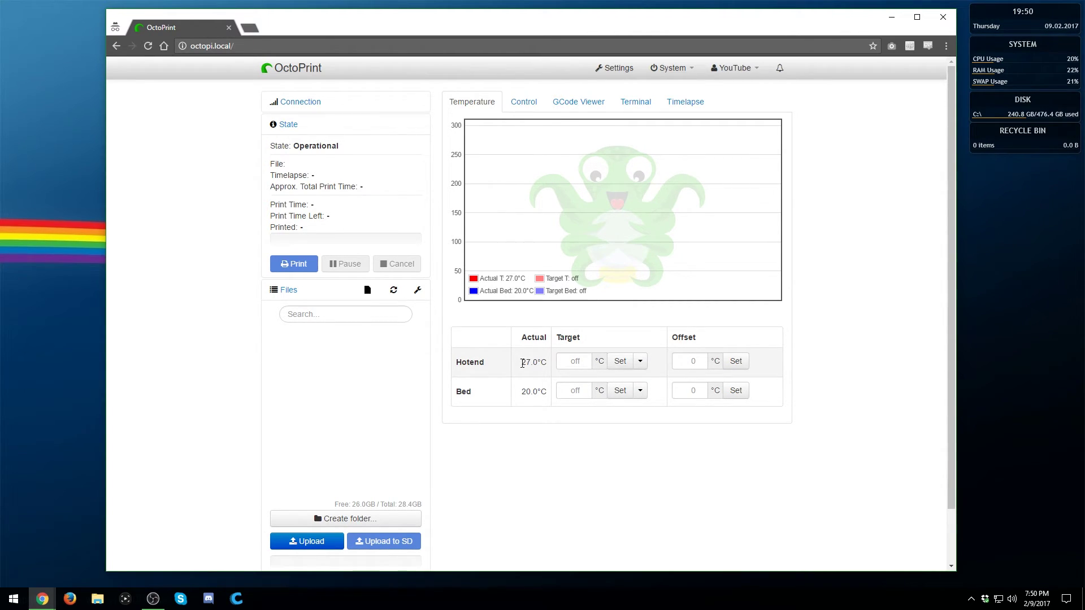
Look over the Control, GCode Viewer, Terminal tabs and hotend presets, then open Settings
left_click_drag(521, 363, 550, 372)
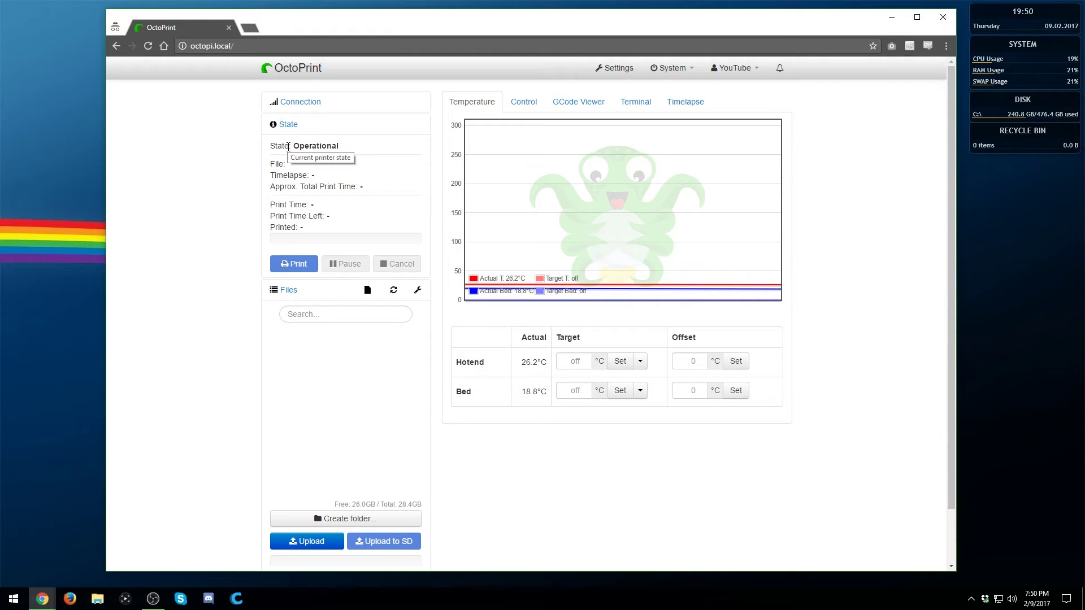
left_click(526, 106)
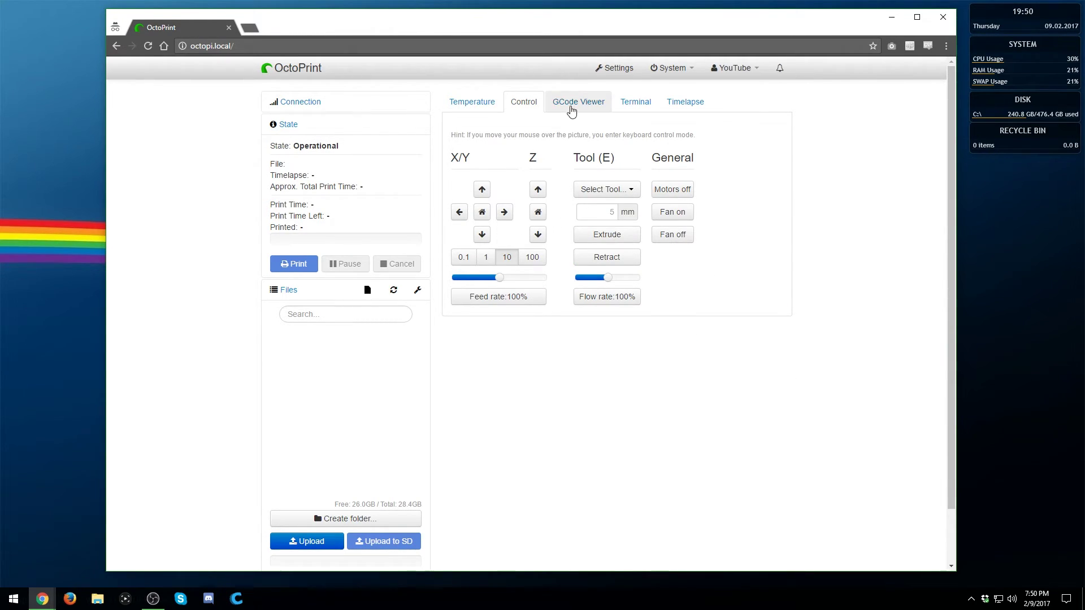
left_click(571, 111)
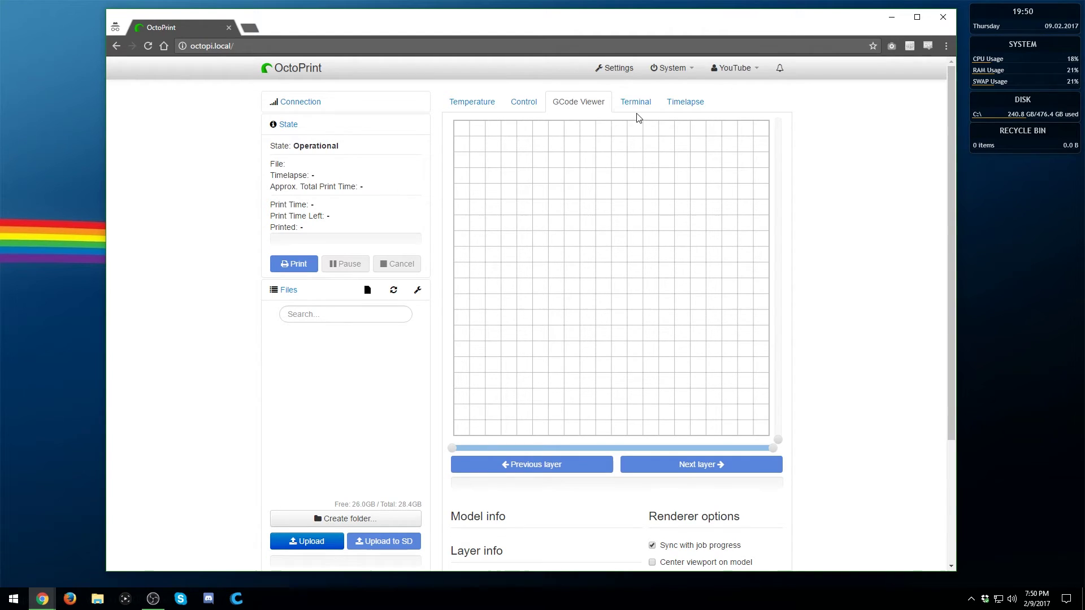
left_click(636, 110)
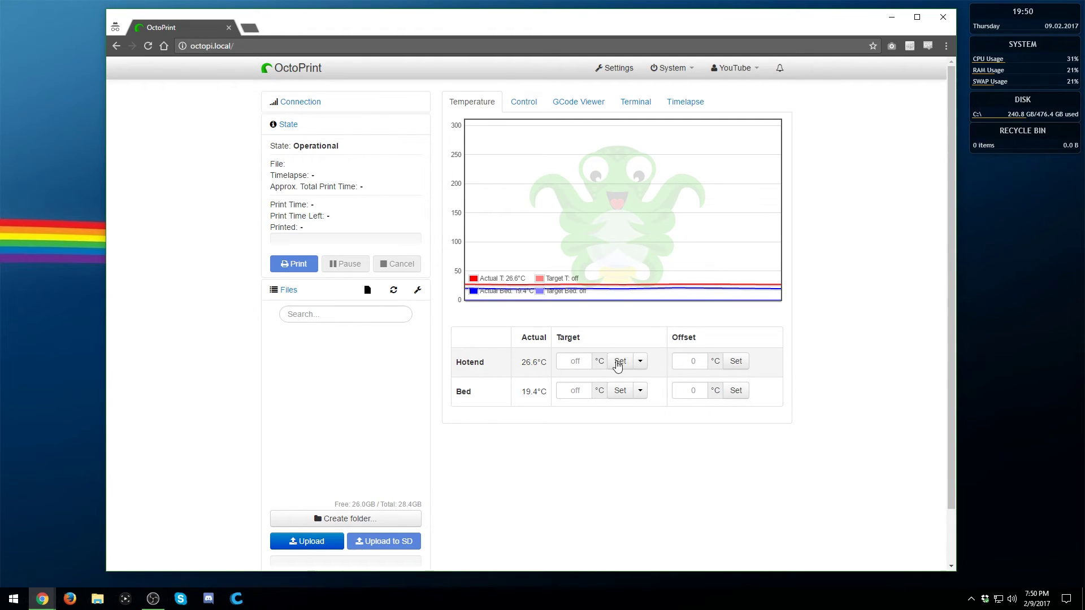
left_click(641, 362)
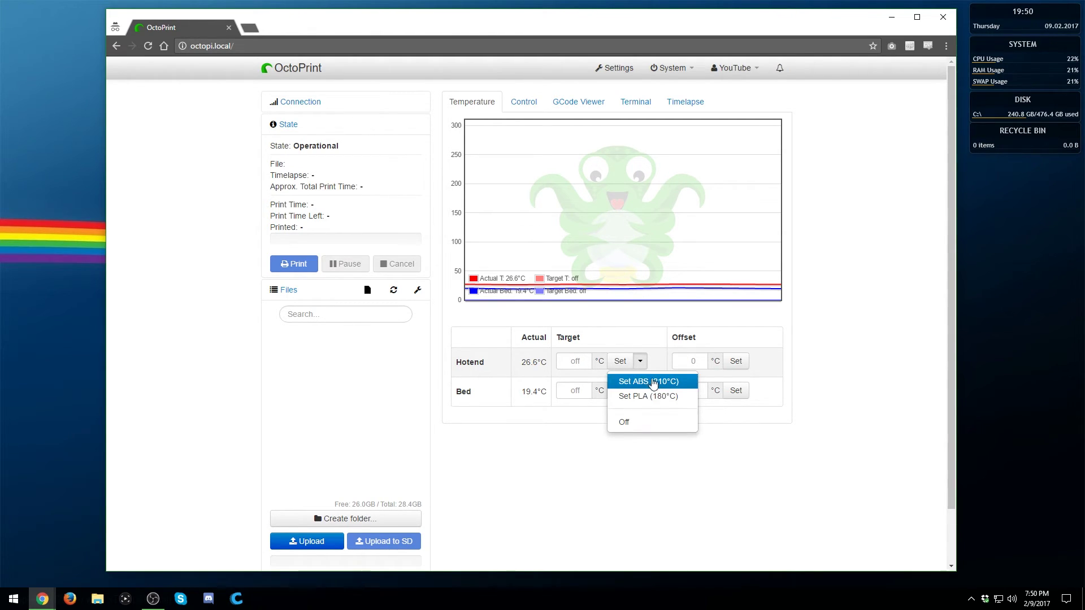
left_click(615, 67)
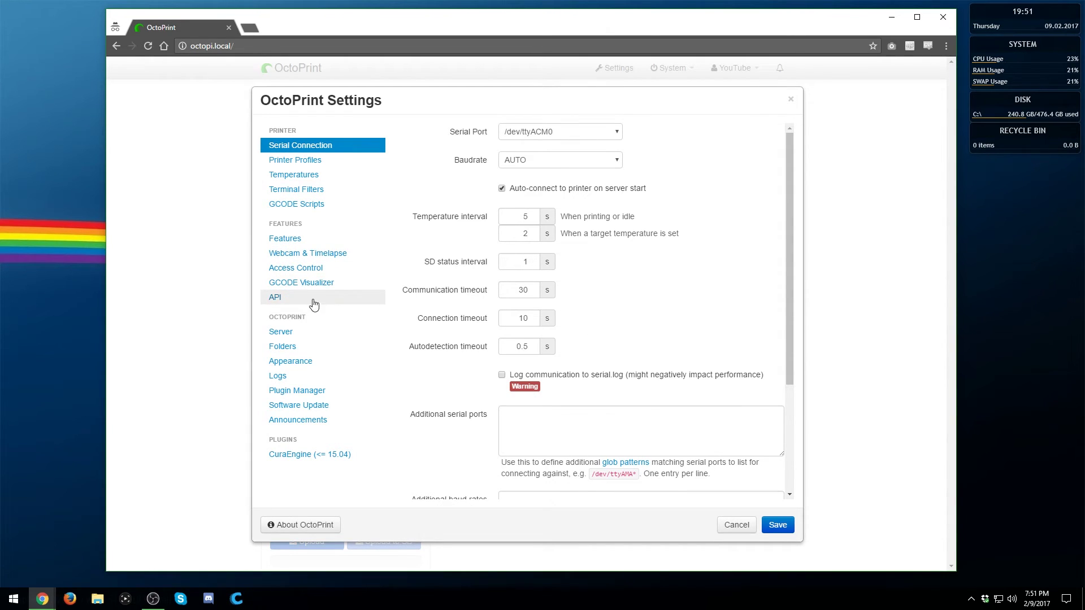
Inspect the Default printer profile's General, Print bed, Axes and Hotend tabs, closing without changes
left_click(292, 162)
left_click(295, 175)
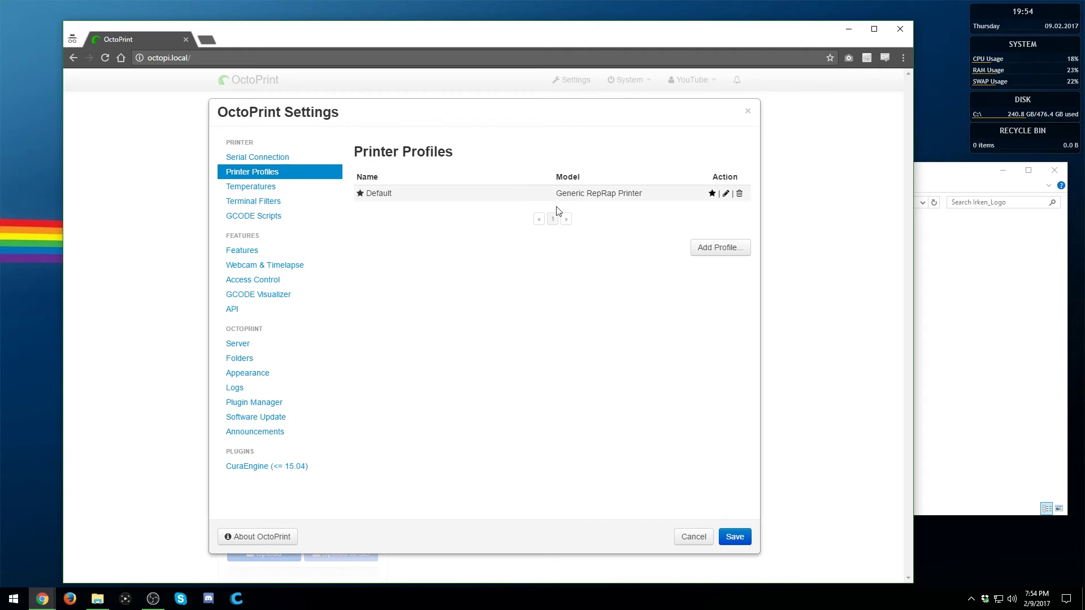
left_click(725, 193)
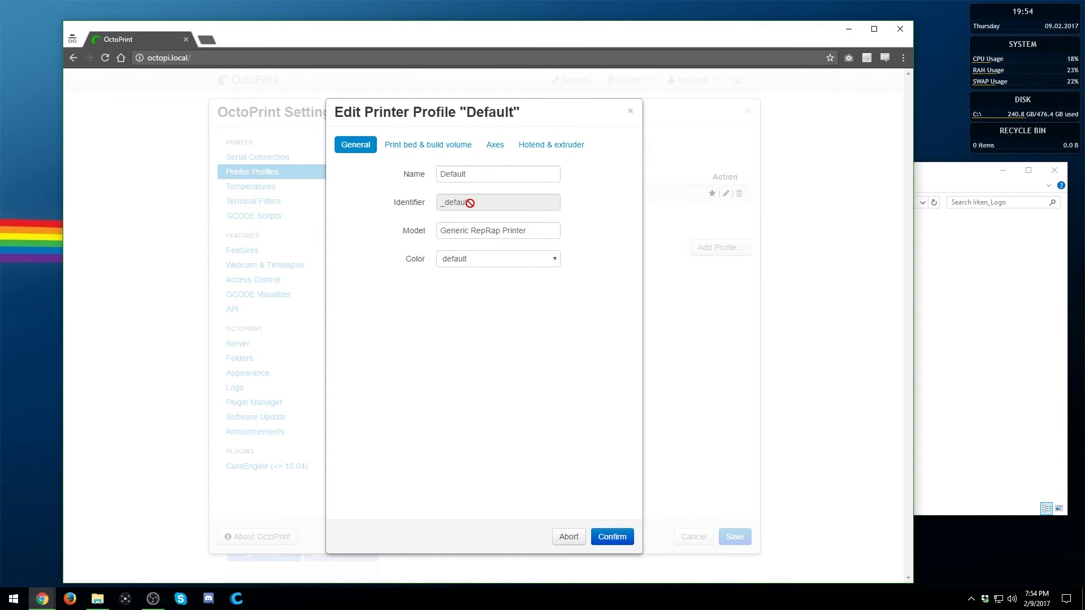
left_click(418, 145)
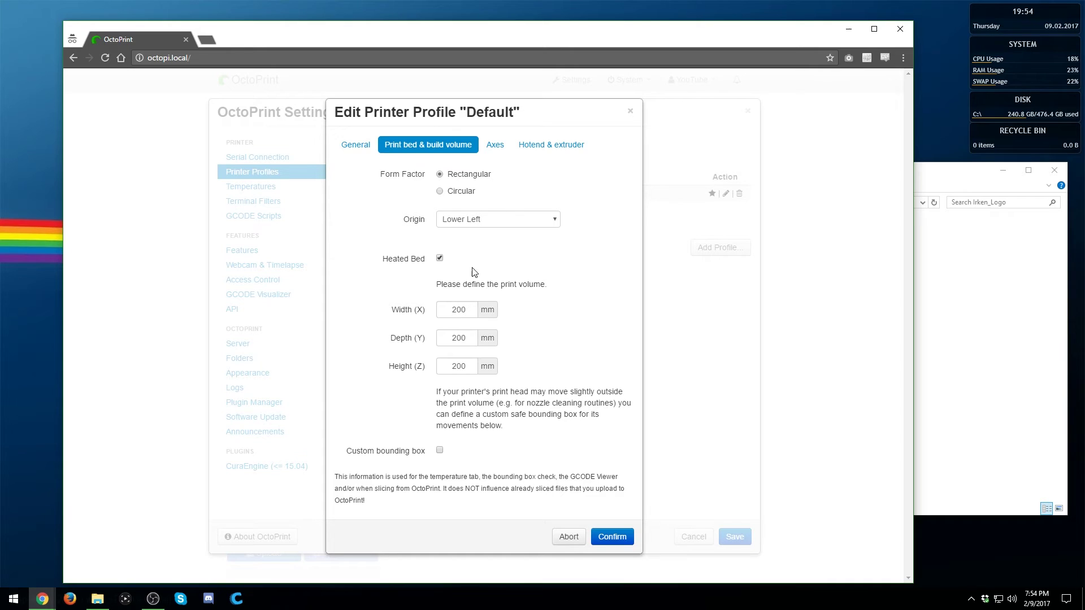
left_click(530, 145)
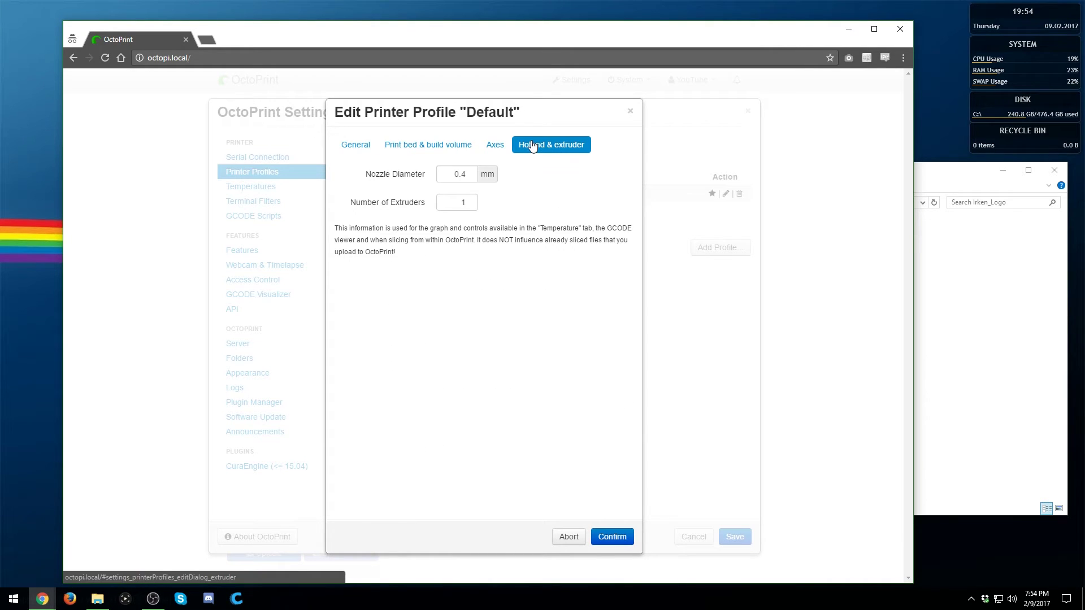
left_click(490, 147)
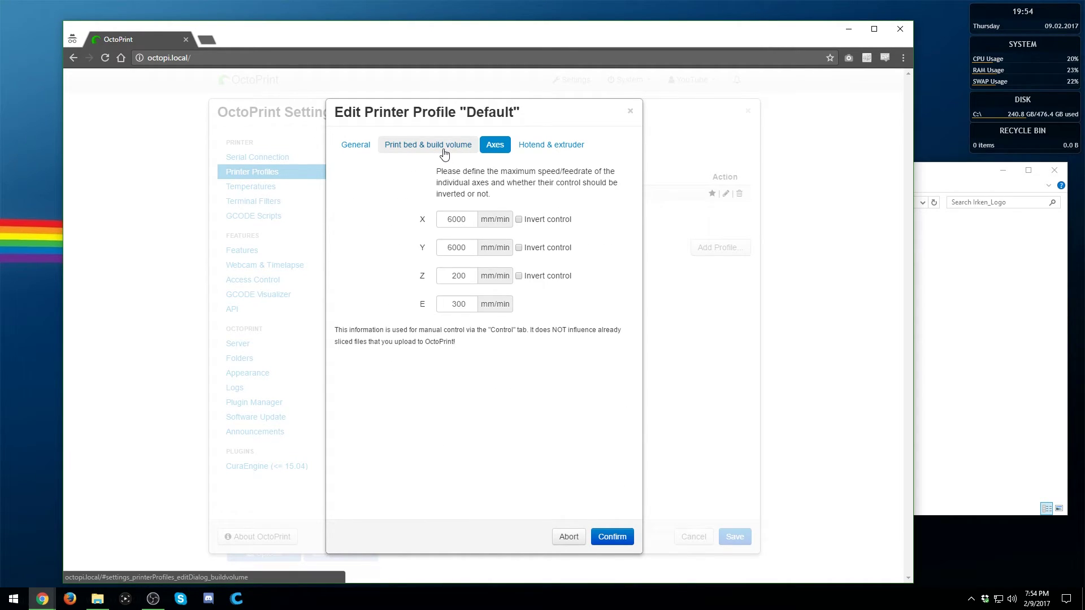
left_click(444, 148)
left_click(362, 148)
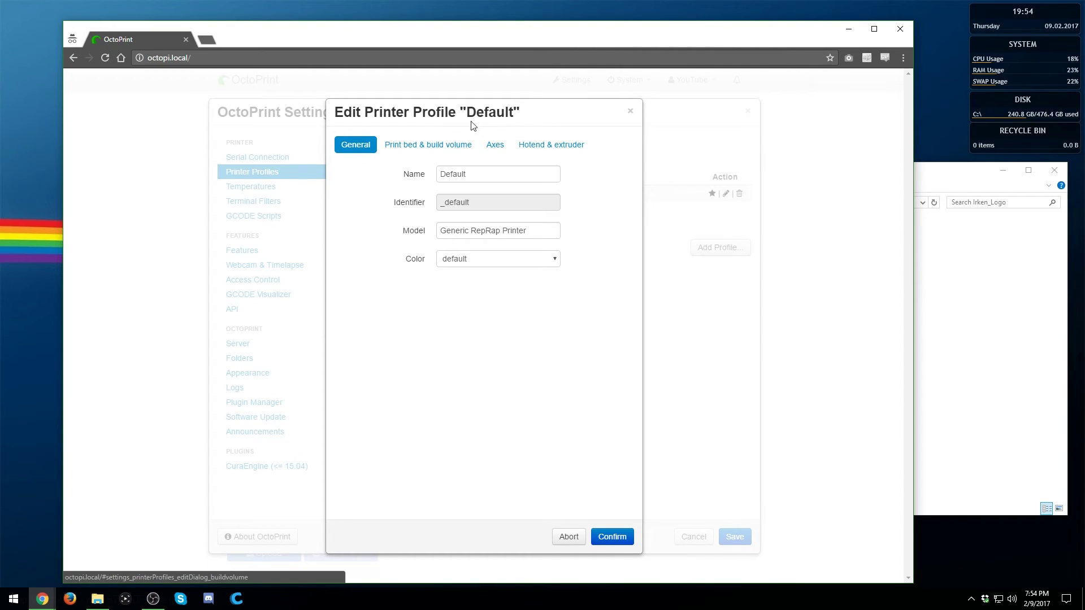
left_click(632, 112)
left_click(692, 537)
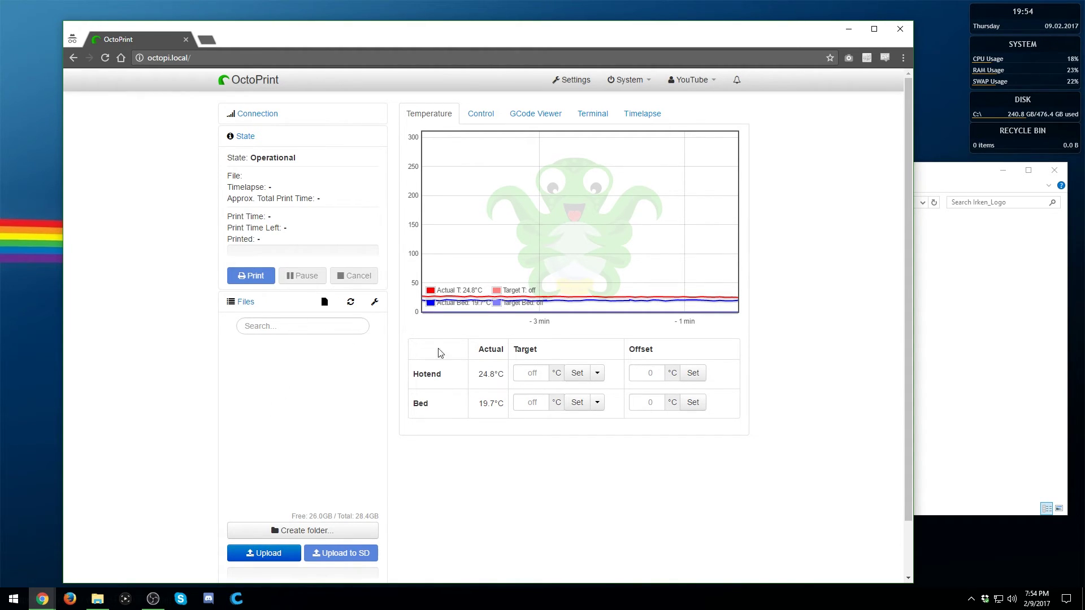
Upload Irken01.gcode from the Irken_Logo folder, load it, and preview it in the GCode Viewer
left_click(1003, 376)
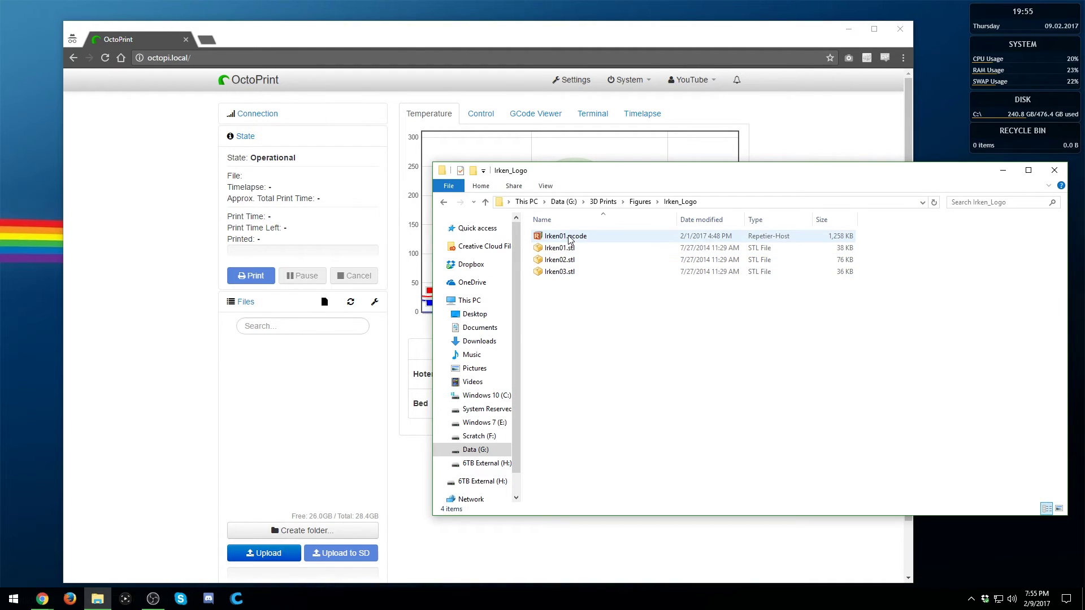
left_click_drag(569, 238, 313, 369)
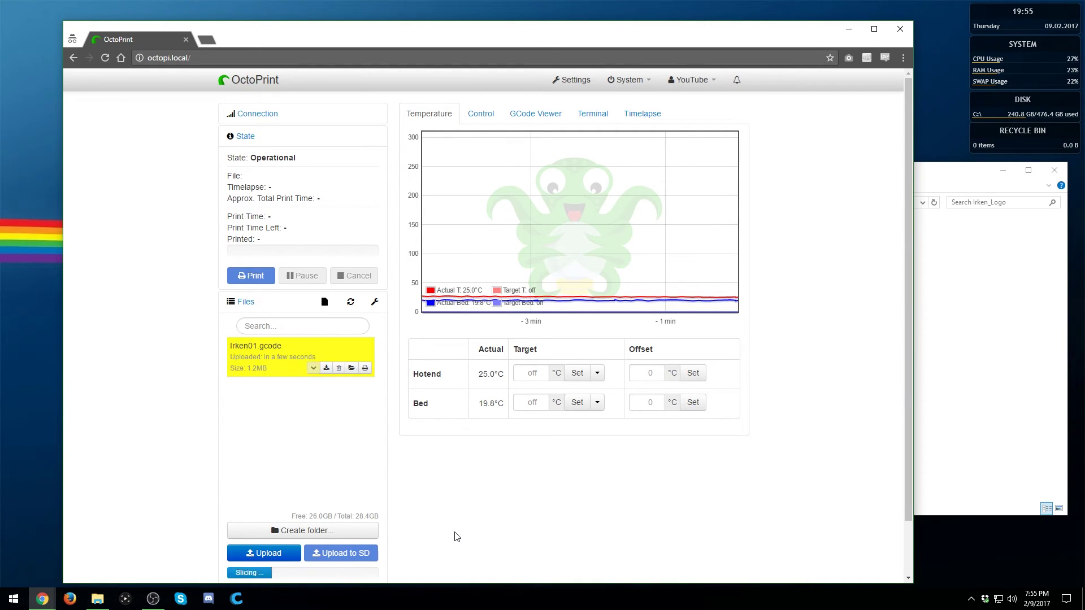
left_click(352, 368)
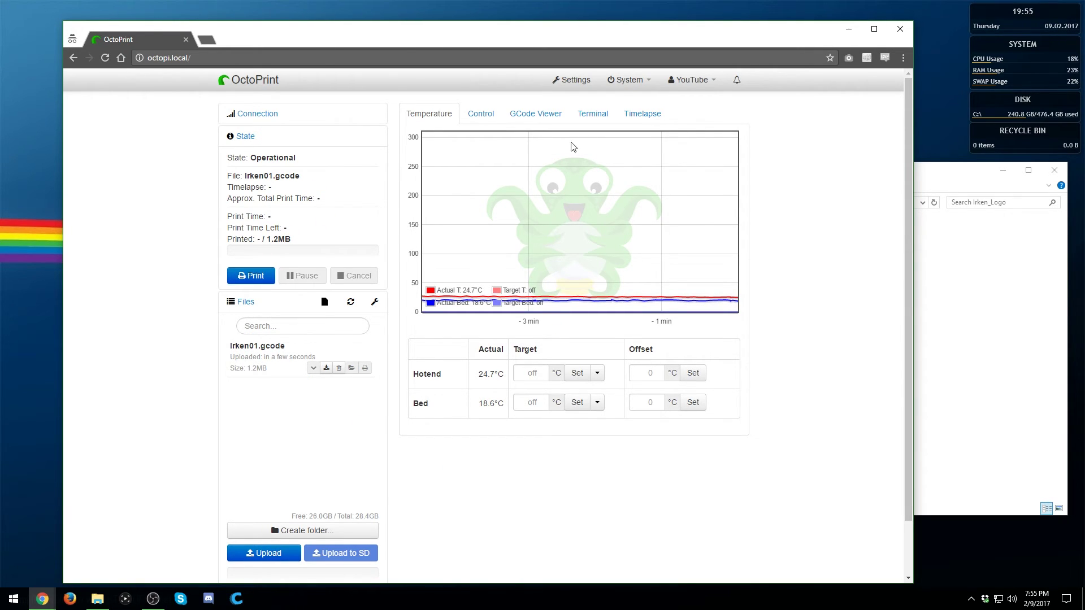
left_click(536, 115)
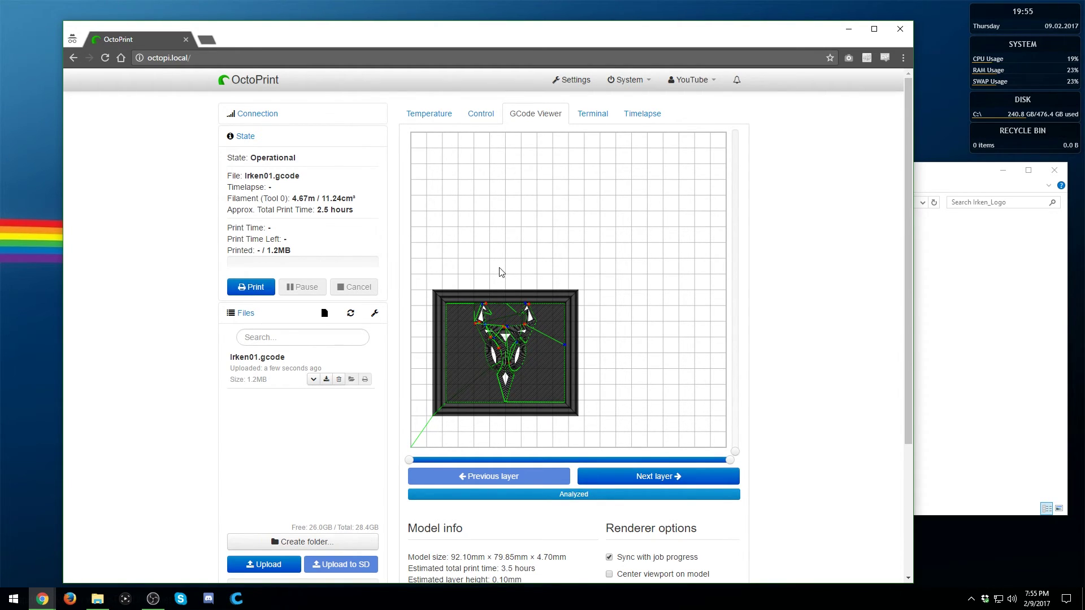
Revisit the Irken01.gcode preview and select Irken02.stl in the Irken_Logo folder
left_click(431, 116)
left_click(535, 114)
left_click(947, 331)
left_click(559, 260)
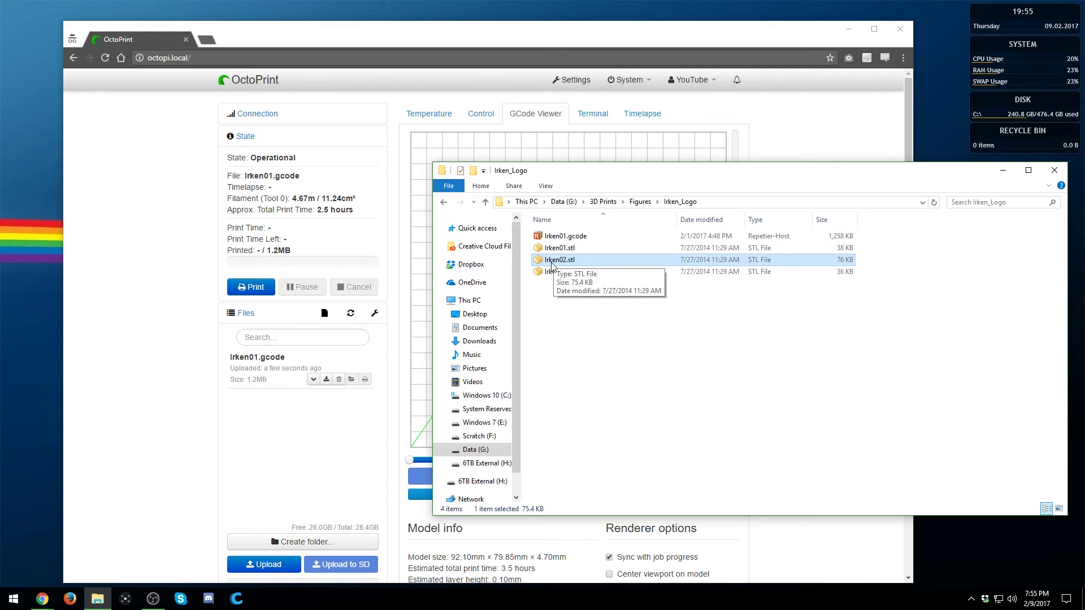
Upload Irken02.stl and slice it with Profile and Default, selecting the result for printing
left_click_drag(577, 266, 472, 484)
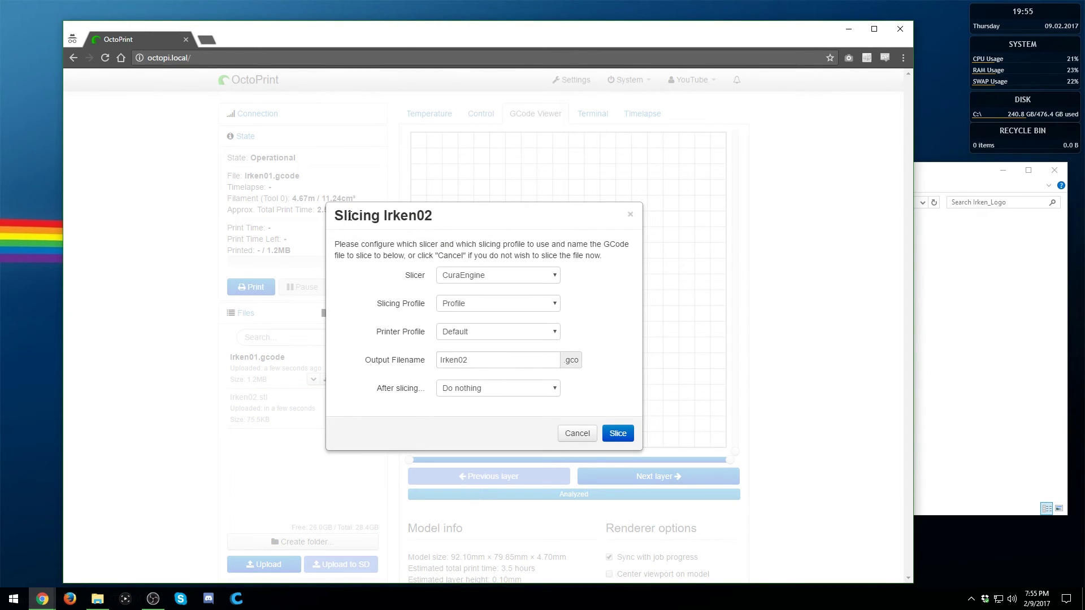
left_click(467, 306)
left_click(488, 310)
left_click(473, 338)
left_click(501, 337)
left_click(460, 388)
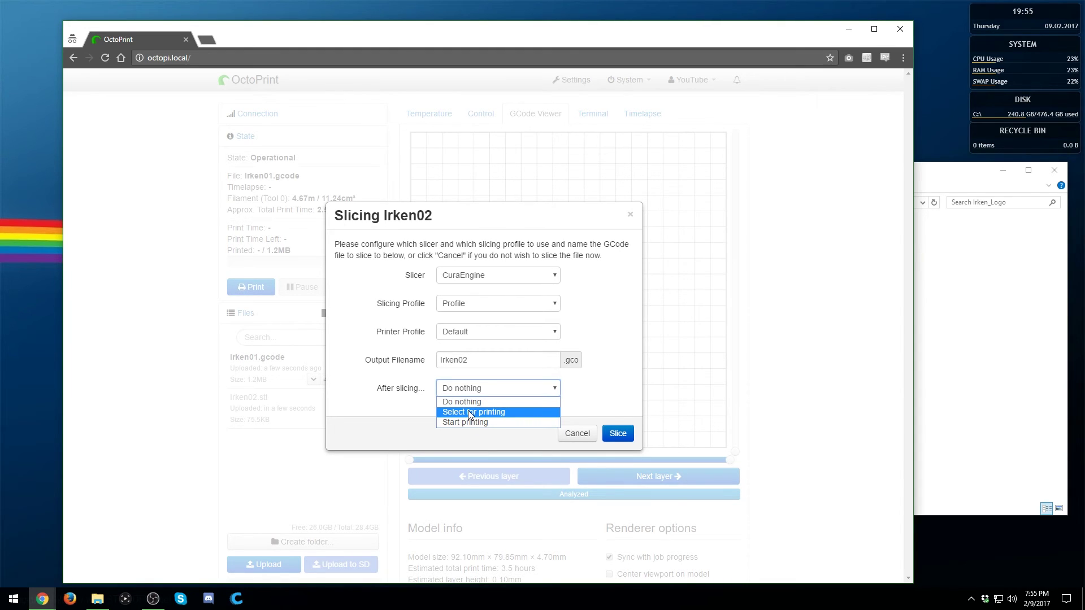
left_click(470, 412)
left_click(622, 436)
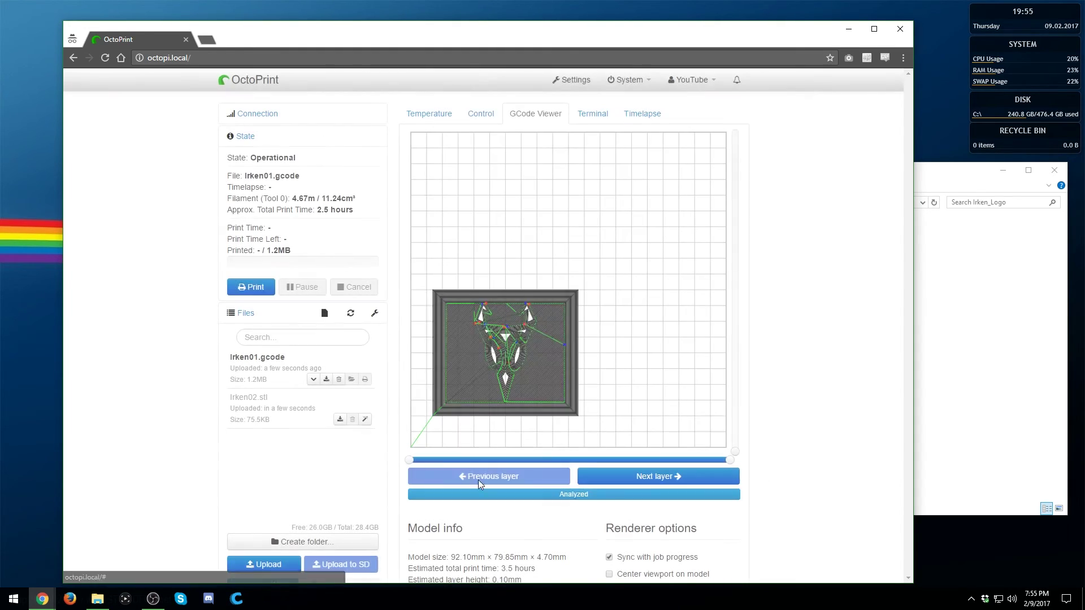
scroll(300, 452, "down", 1)
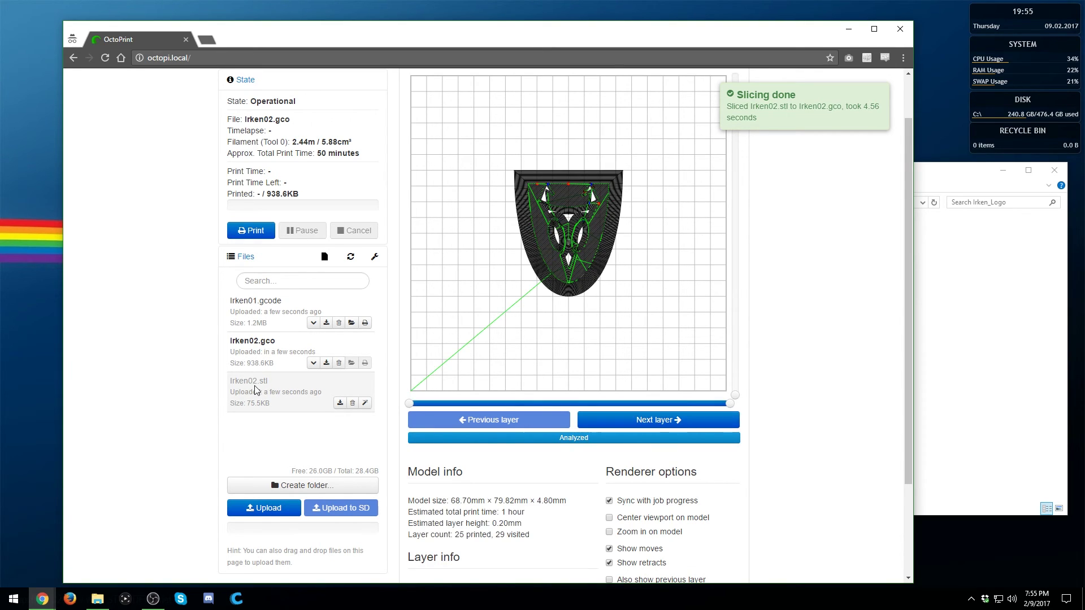
Once the Irken02.gco preview renders, scroll back up and return to the Temperature graph
scroll(700, 343, "up", 1)
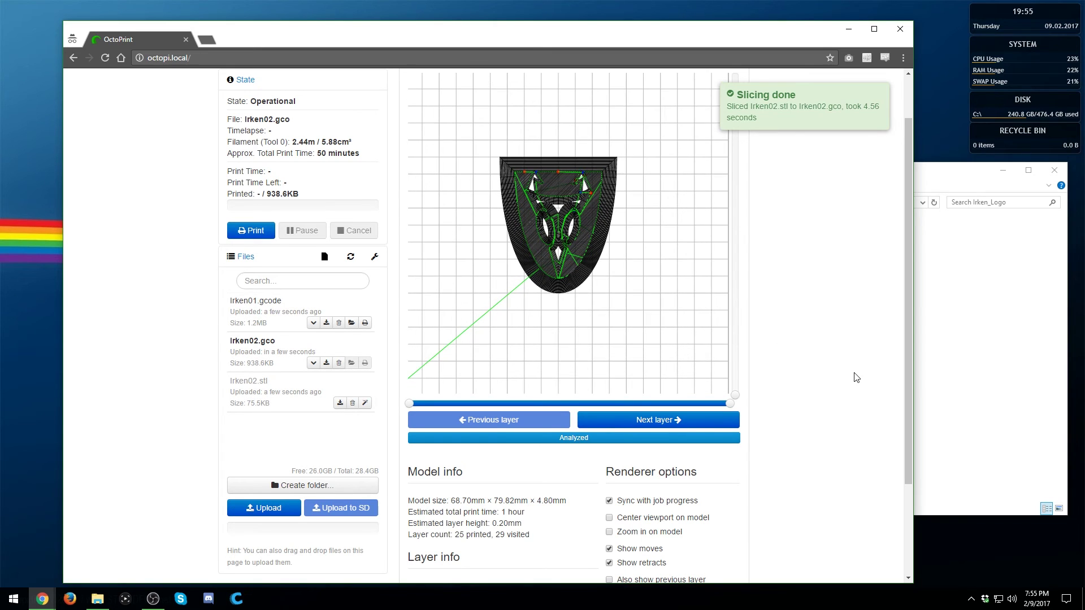
scroll(831, 372, "up", 1)
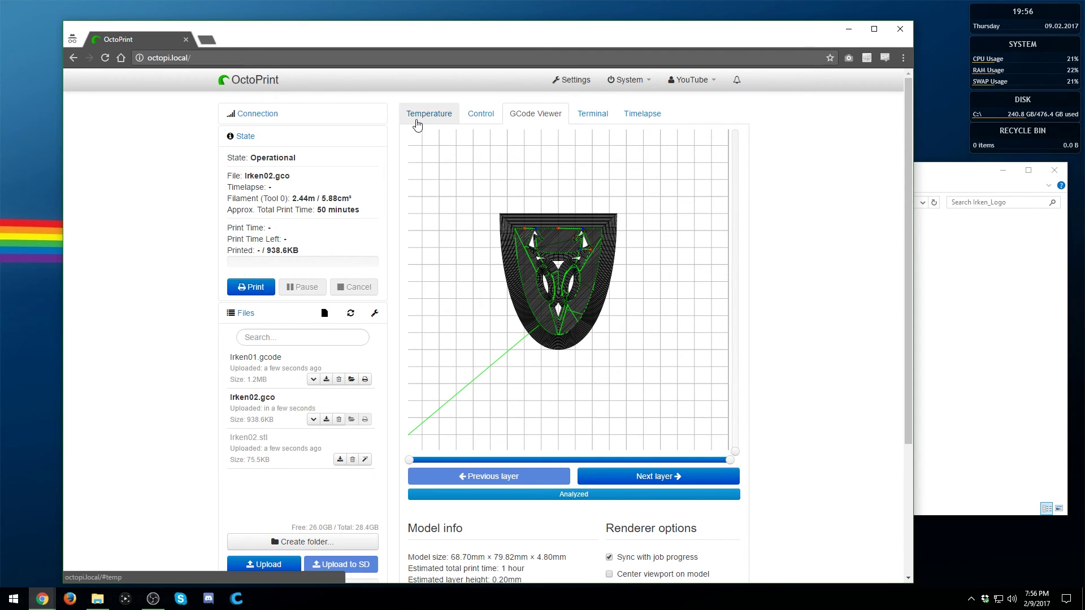
left_click(418, 117)
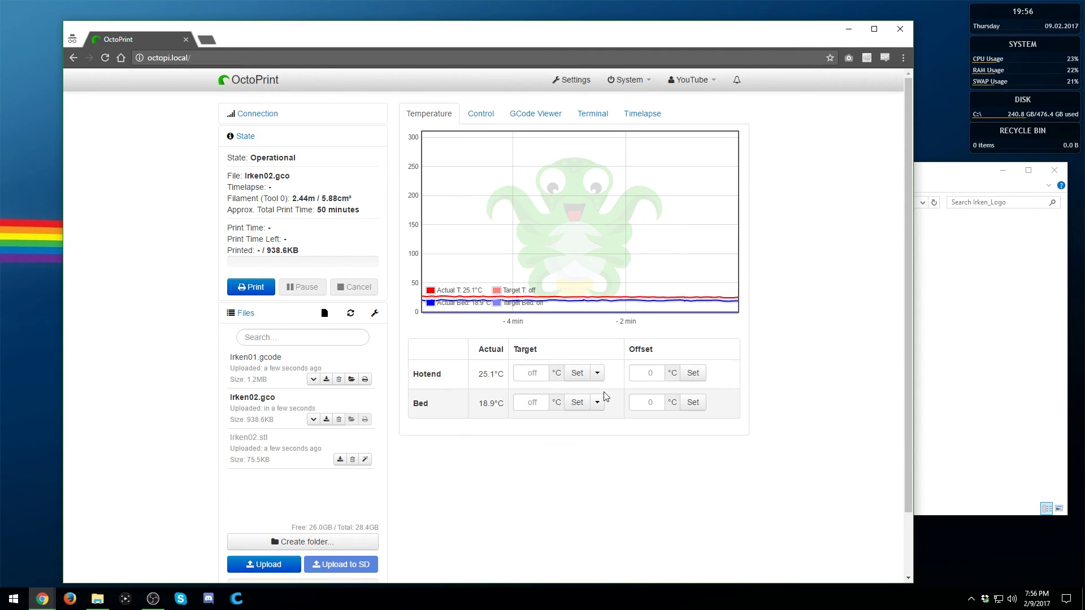